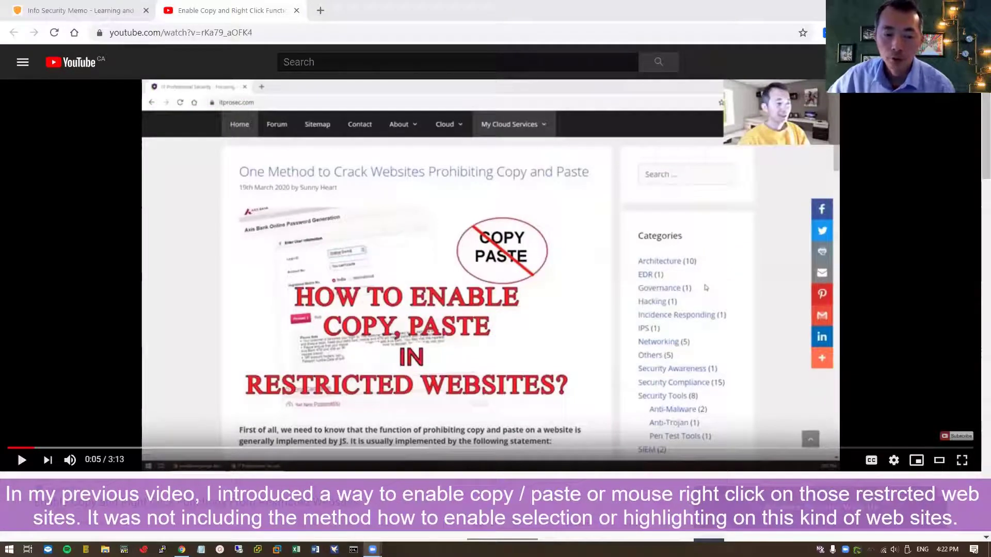
Step: Scroll up and down the YouTube copy-paste video watch page
{"action": "scroll", "coordinate": [290, 453], "scroll_direction": "down", "scroll_amount": 1}
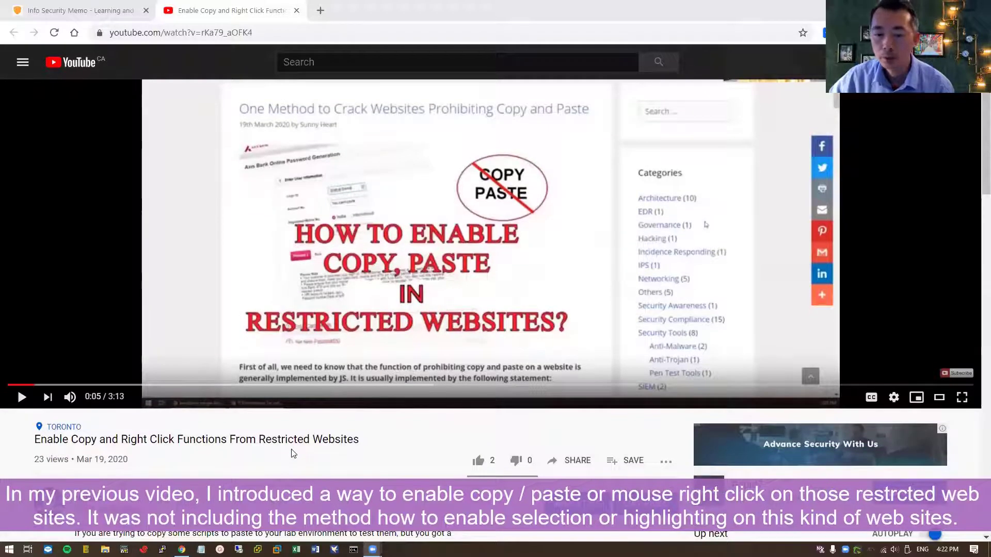
{"action": "scroll", "coordinate": [292, 453], "scroll_direction": "up", "scroll_amount": 1}
{"action": "scroll", "coordinate": [297, 463], "scroll_direction": "down", "scroll_amount": 2}
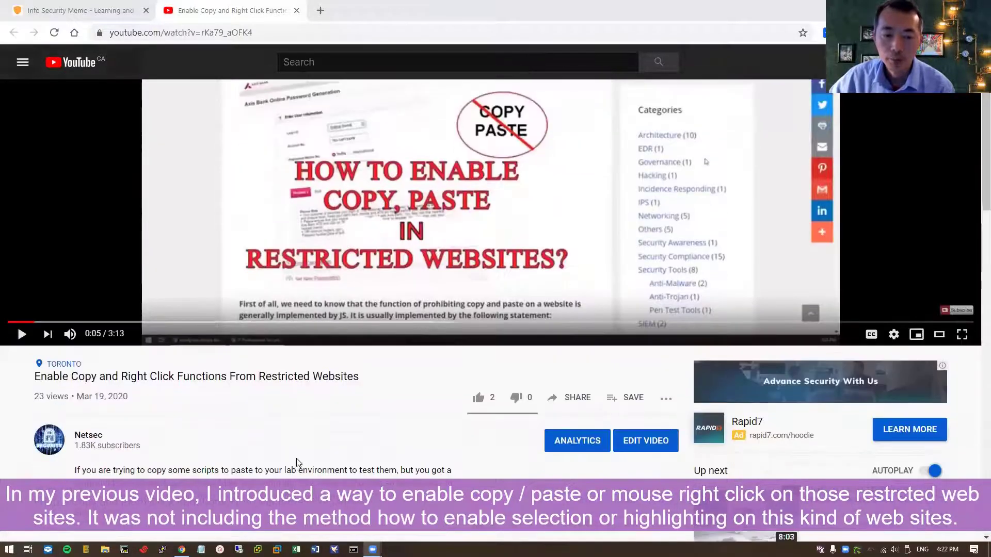
{"action": "scroll", "coordinate": [296, 462], "scroll_direction": "up", "scroll_amount": 2}
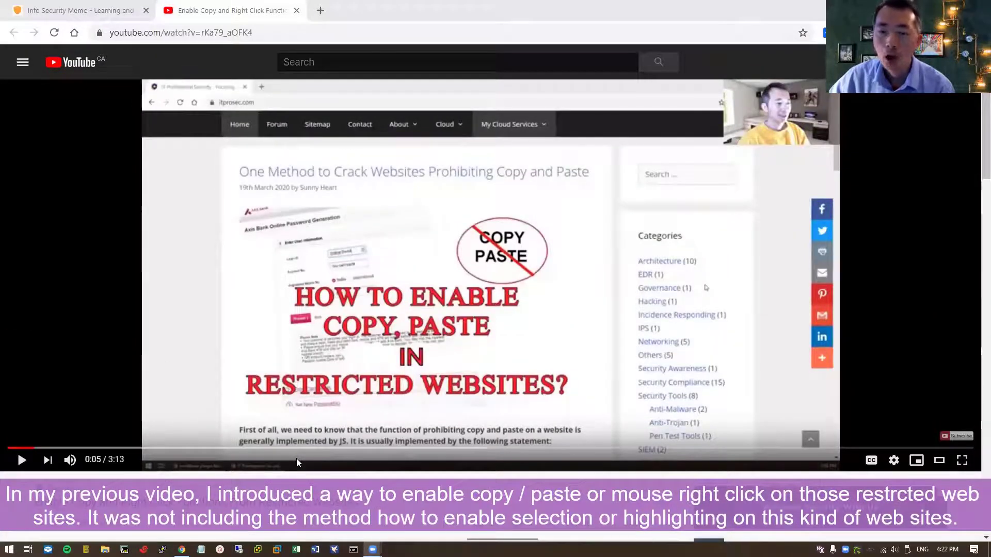
{"action": "scroll", "coordinate": [296, 458], "scroll_direction": "down", "scroll_amount": 1}
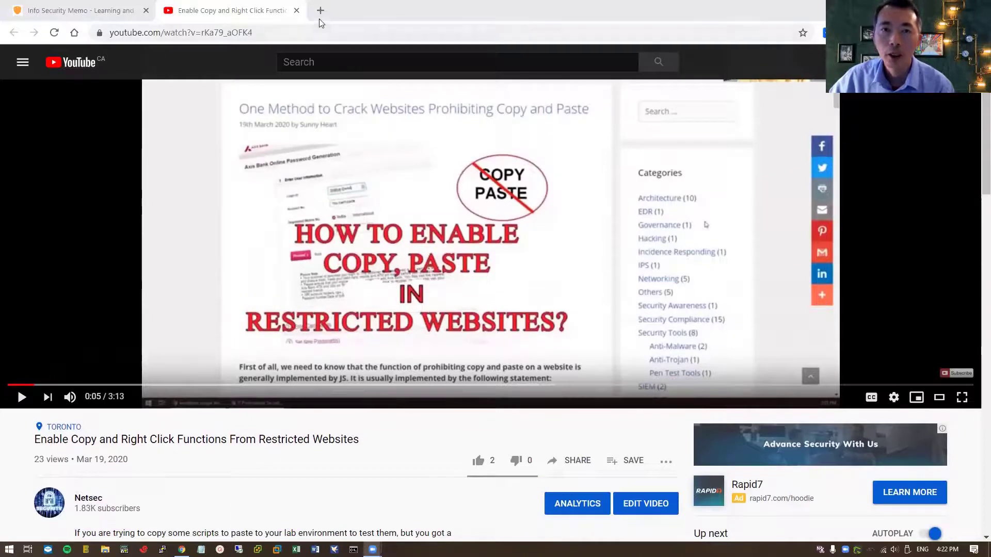
Step: Load itprosec.com in a new tab and try copying the two security-baseline paragraphs
{"action": "left_click", "coordinate": [318, 12]}
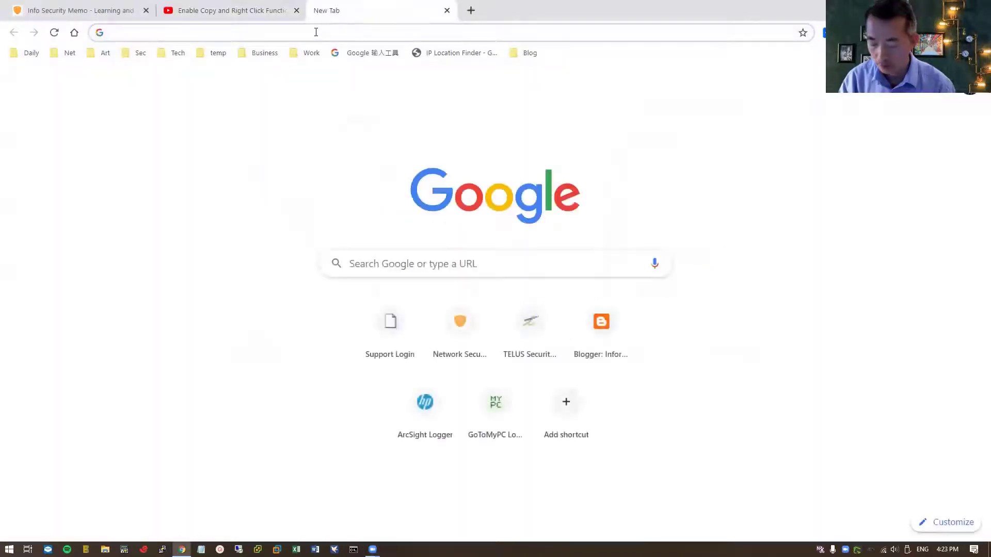
{"action": "type", "text": "itpro"}
{"action": "key", "text": "Return"}
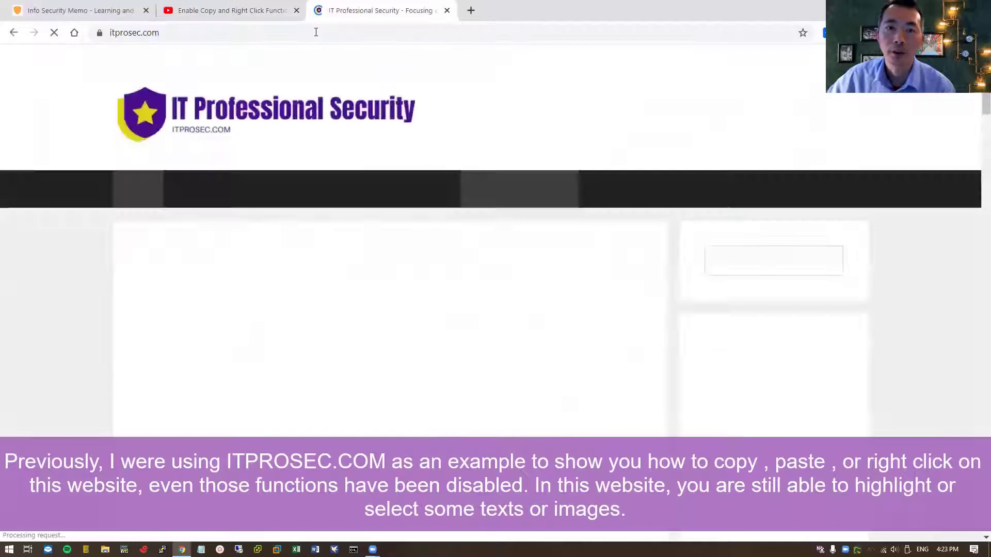
{"action": "scroll", "coordinate": [454, 336], "scroll_direction": "down", "scroll_amount": 8}
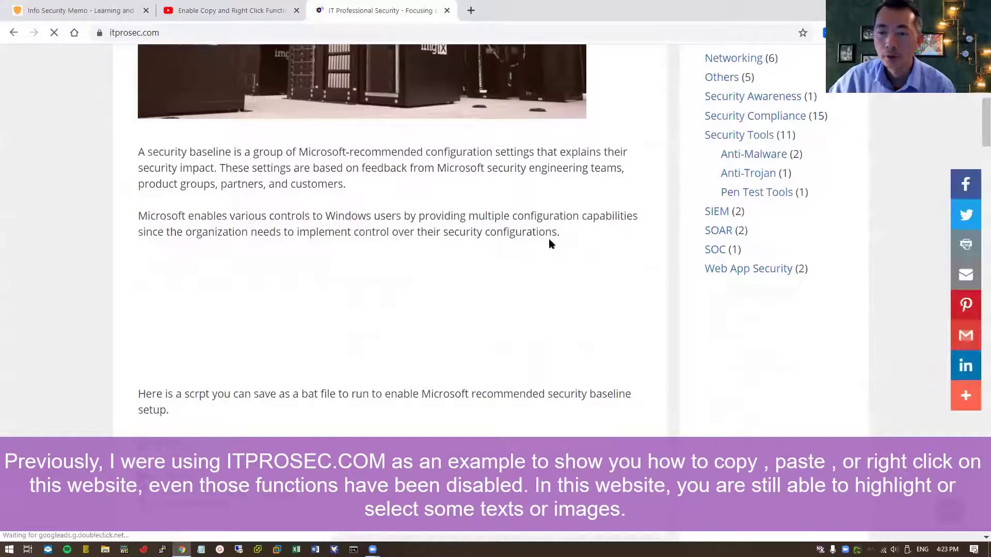
{"action": "left_click_drag", "start_coordinate": [549, 244], "coordinate": [141, 146]}
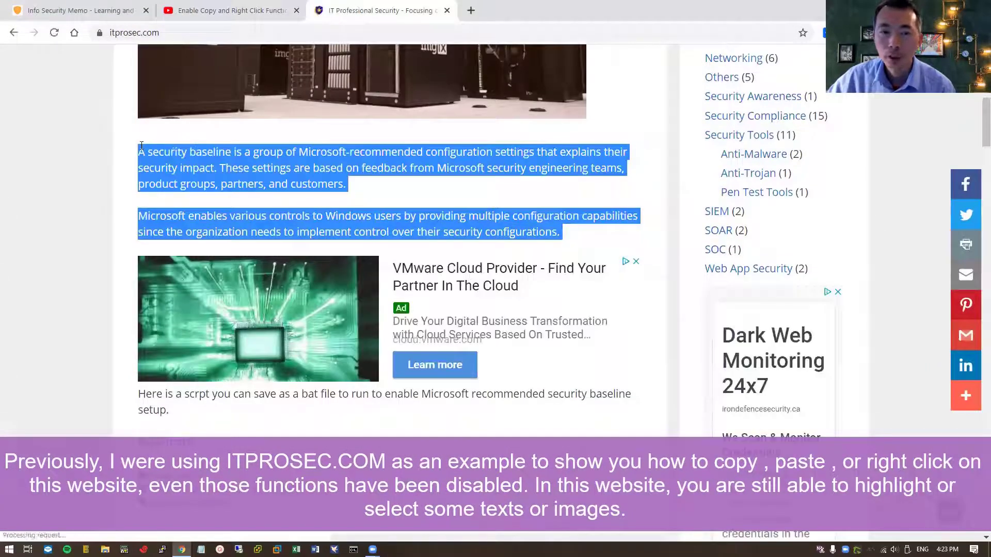
{"action": "key", "text": "ctrl+c"}
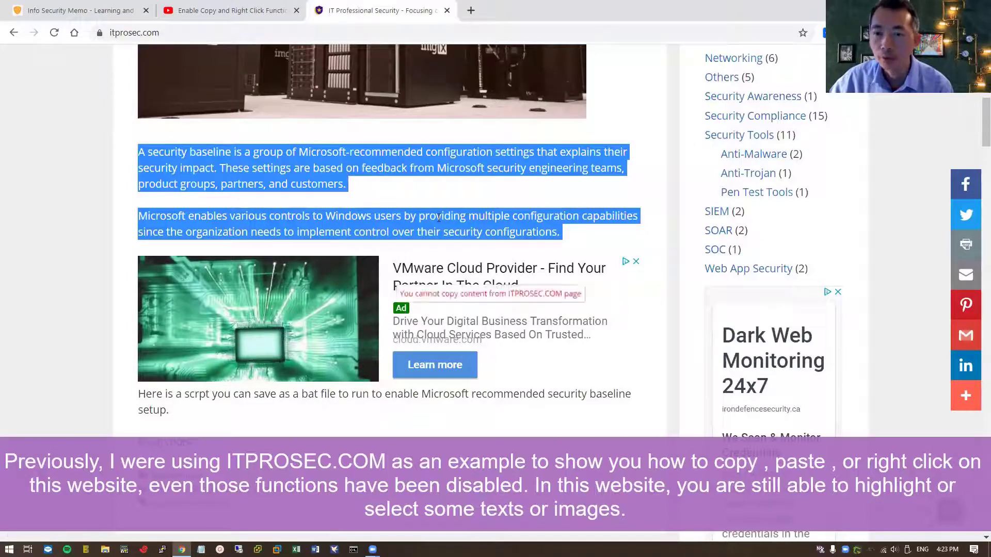
Step: Switch to the 51sec.org tab and test right-clicking the lab list text
{"action": "left_click", "coordinate": [106, 10]}
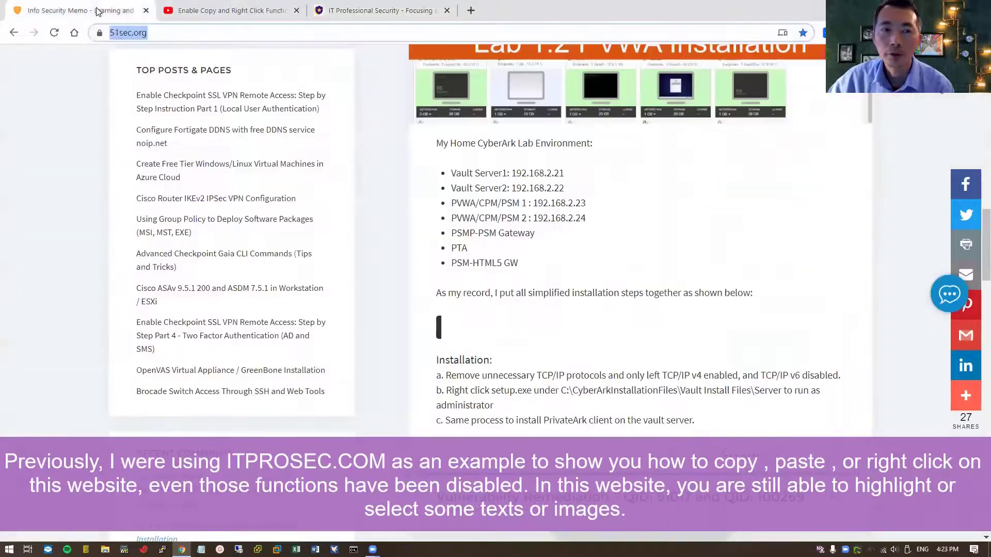
{"action": "left_click", "coordinate": [686, 412]}
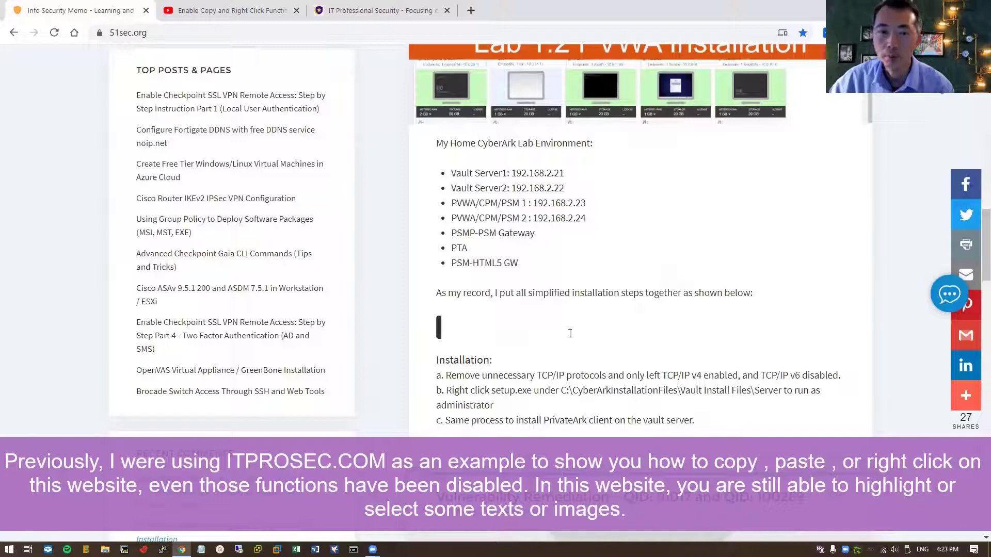
{"action": "scroll", "coordinate": [570, 331], "scroll_direction": "up", "scroll_amount": 1}
{"action": "right_click", "coordinate": [683, 370]}
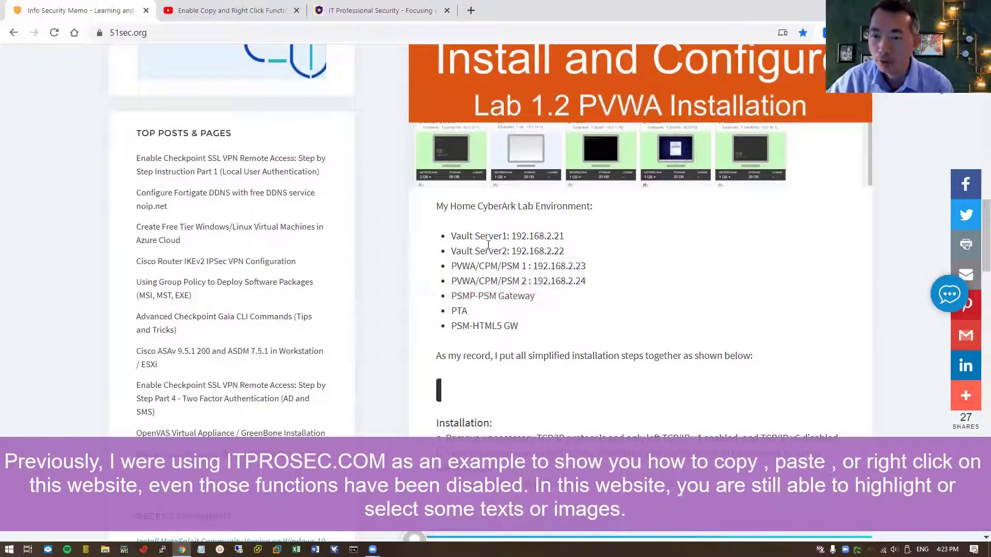
{"action": "right_click", "coordinate": [564, 279]}
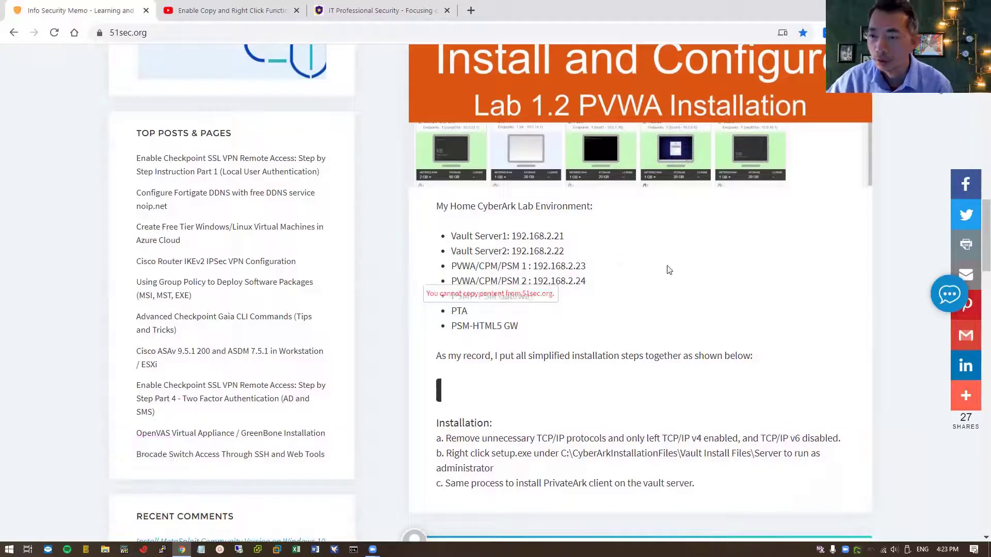
Step: Restore Chrome to a smaller window and scroll down the blog
{"action": "left_click_drag", "start_coordinate": [684, 6], "coordinate": [629, 36]}
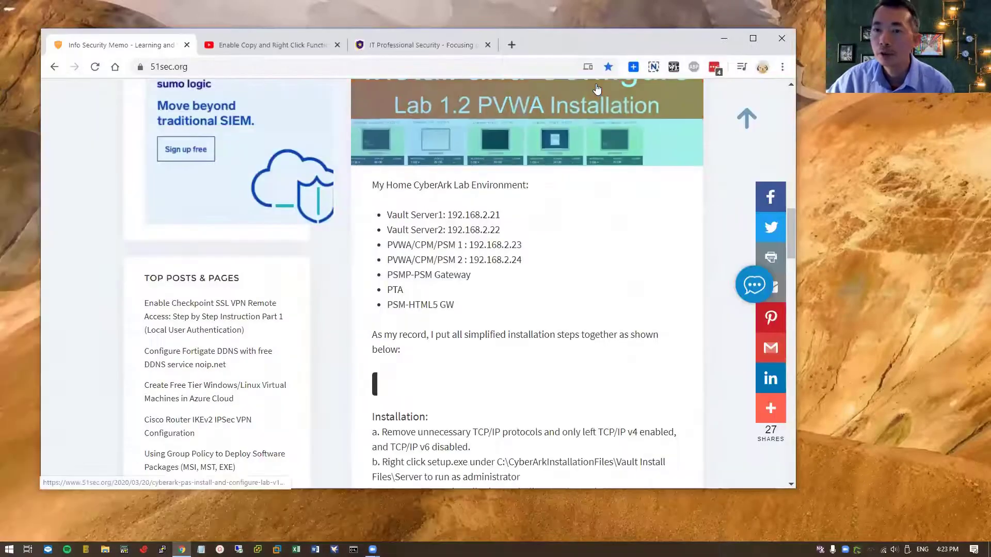
{"action": "scroll", "coordinate": [566, 272], "scroll_direction": "down", "scroll_amount": 15}
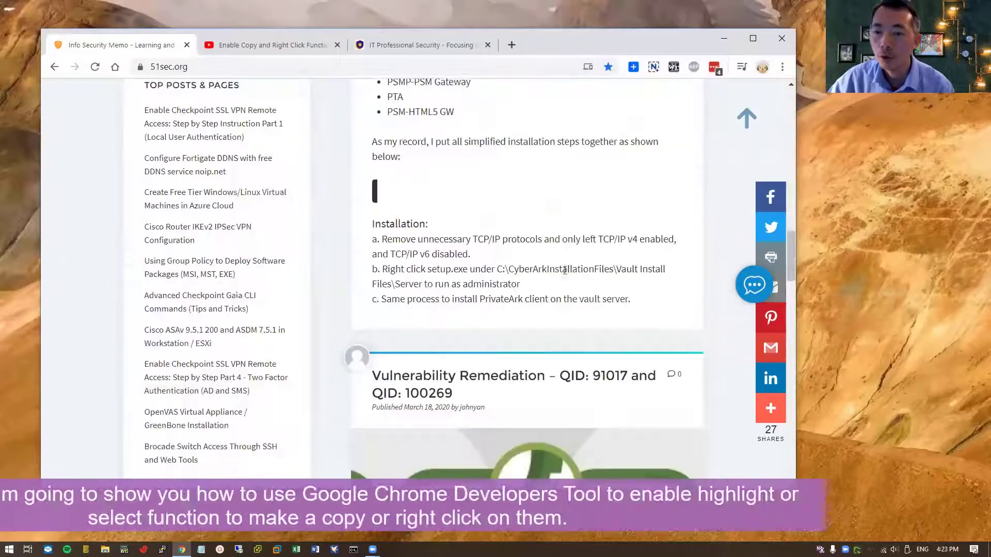
{"action": "scroll", "coordinate": [565, 275], "scroll_direction": "down", "scroll_amount": 8}
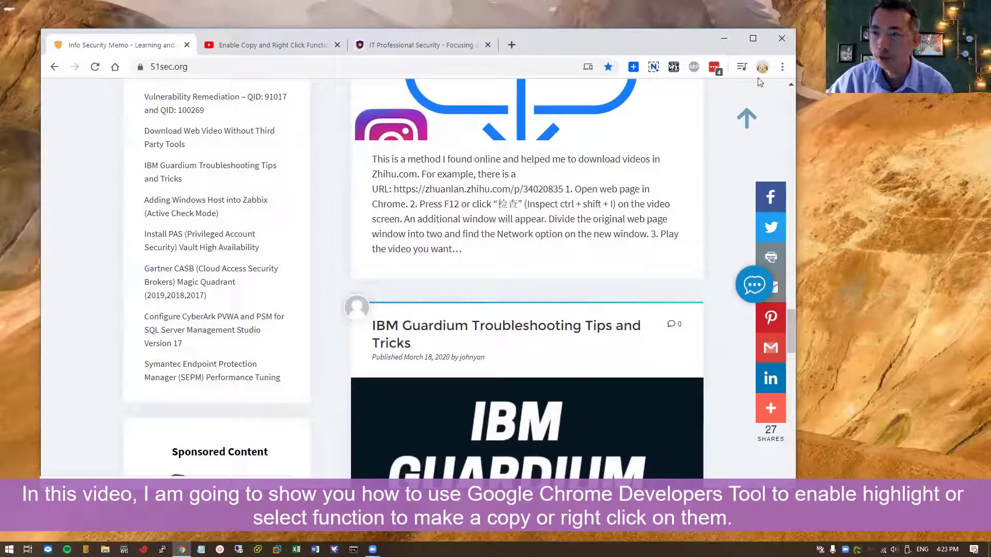
Step: Open Developer tools from More tools and maximize the Chrome window
{"action": "left_click", "coordinate": [782, 69]}
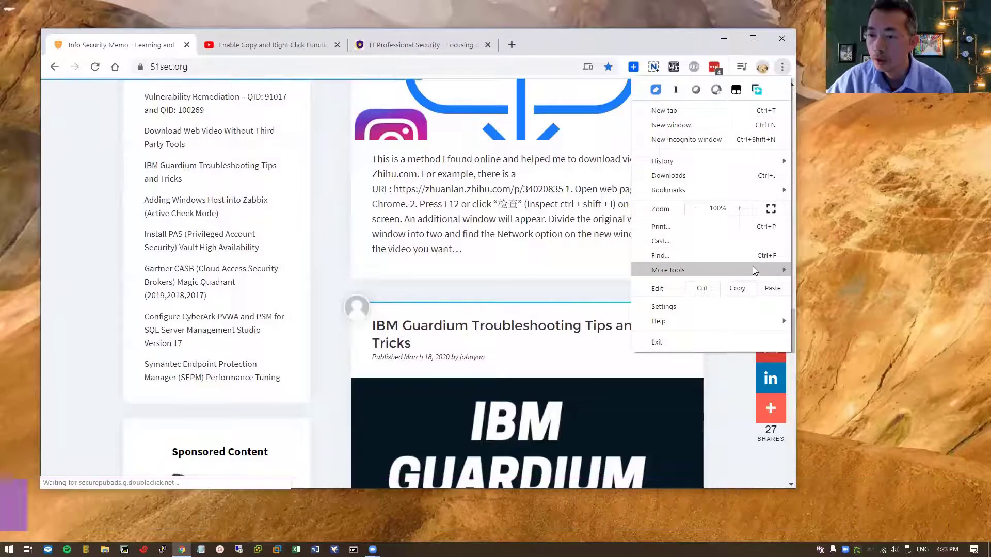
{"action": "mouse_move", "coordinate": [753, 269]}
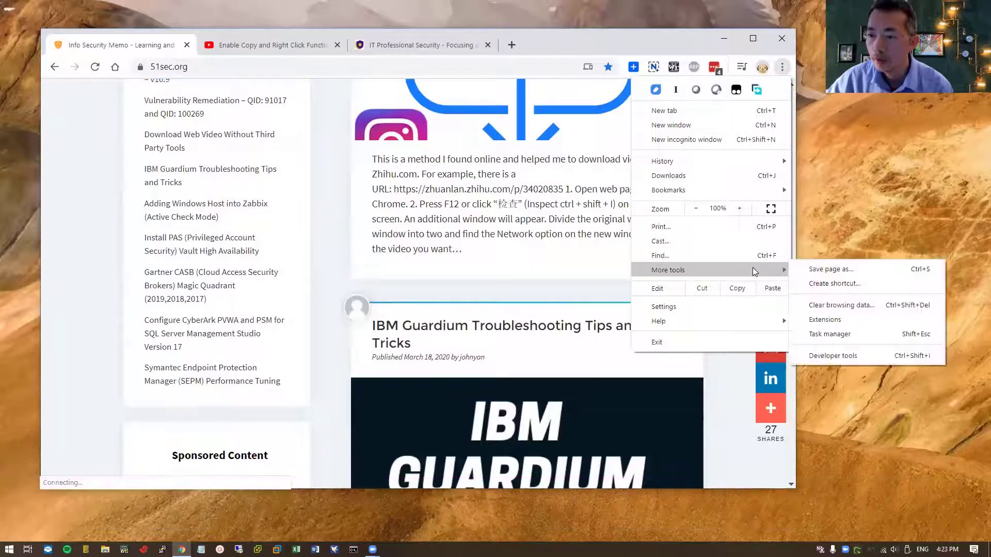
{"action": "left_click", "coordinate": [851, 360]}
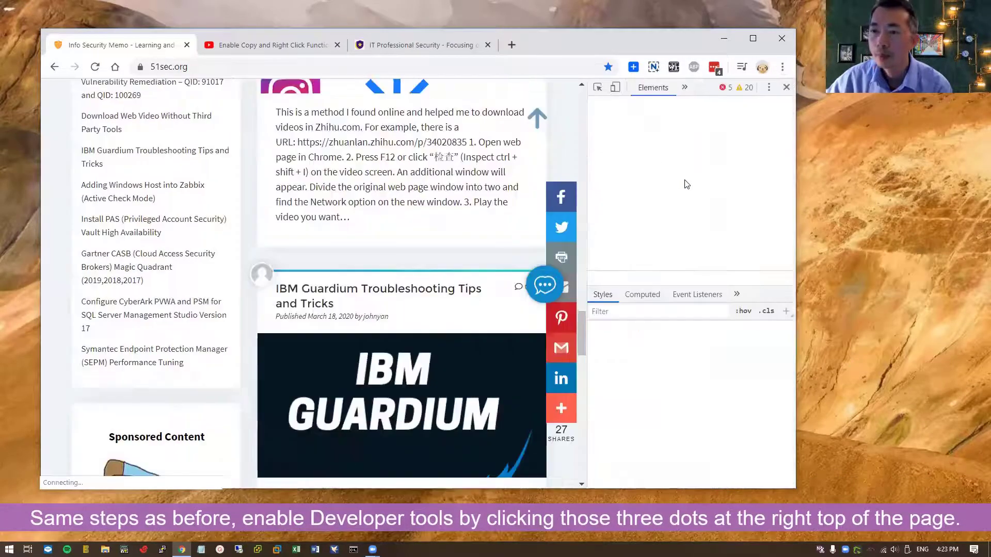
{"action": "left_click", "coordinate": [753, 38]}
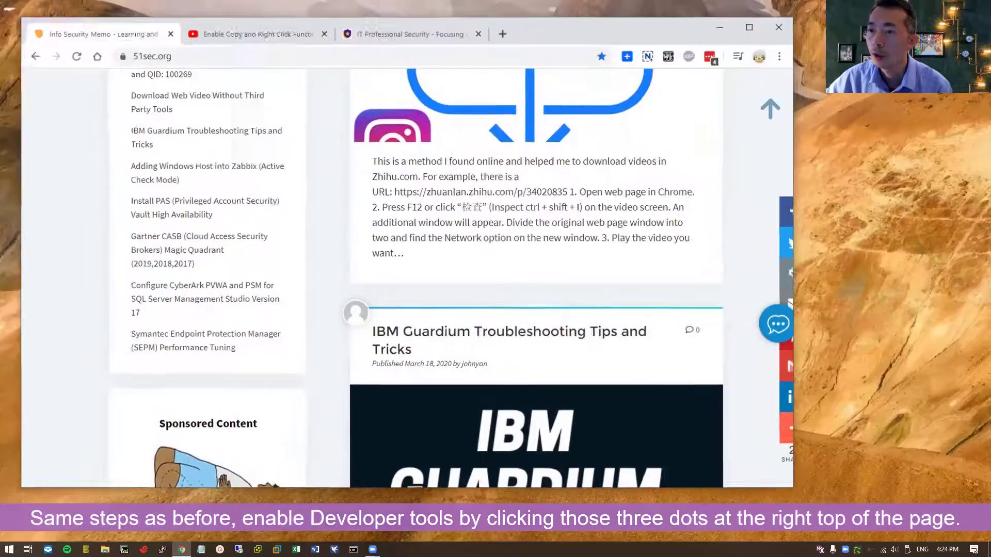
{"action": "left_click", "coordinate": [783, 67]}
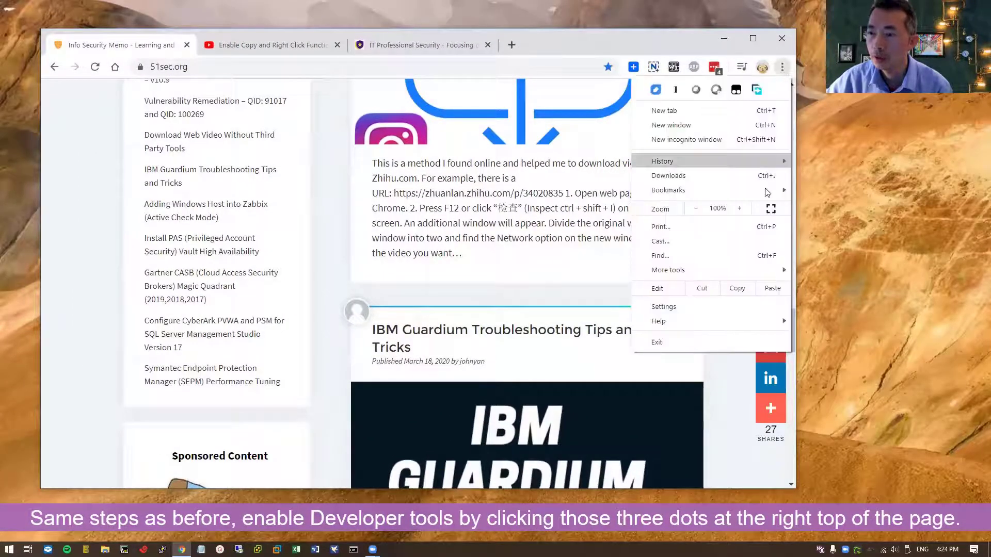
{"action": "mouse_move", "coordinate": [746, 274]}
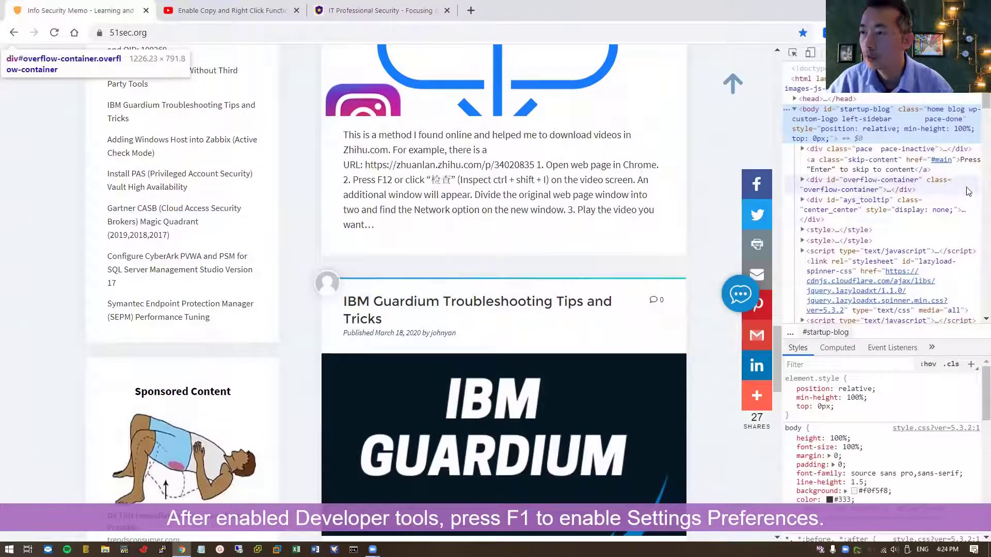
Step: Turn on Disable JavaScript in the DevTools preferences
{"action": "key", "text": "F1"}
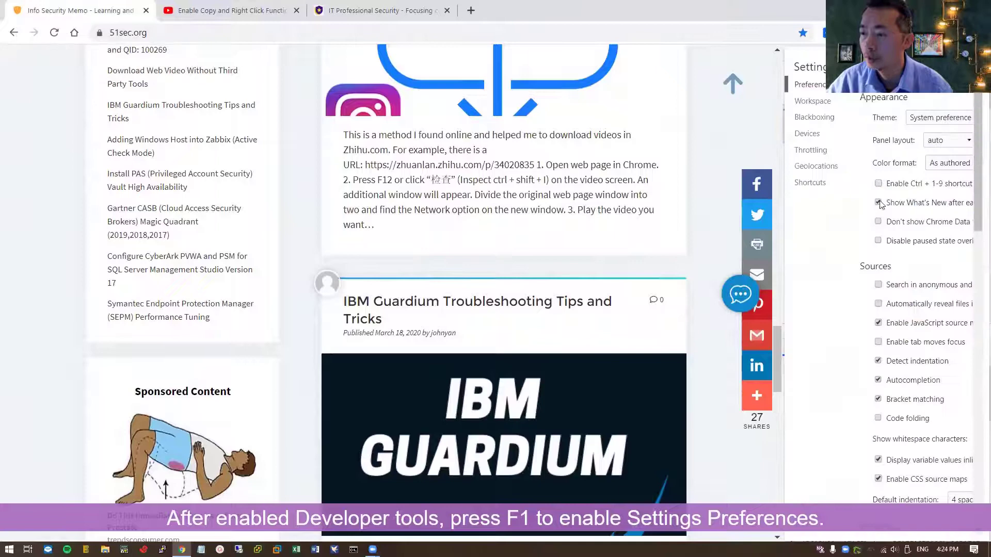
{"action": "scroll", "coordinate": [886, 222], "scroll_direction": "down", "scroll_amount": 3}
{"action": "scroll", "coordinate": [886, 253], "scroll_direction": "down", "scroll_amount": 6}
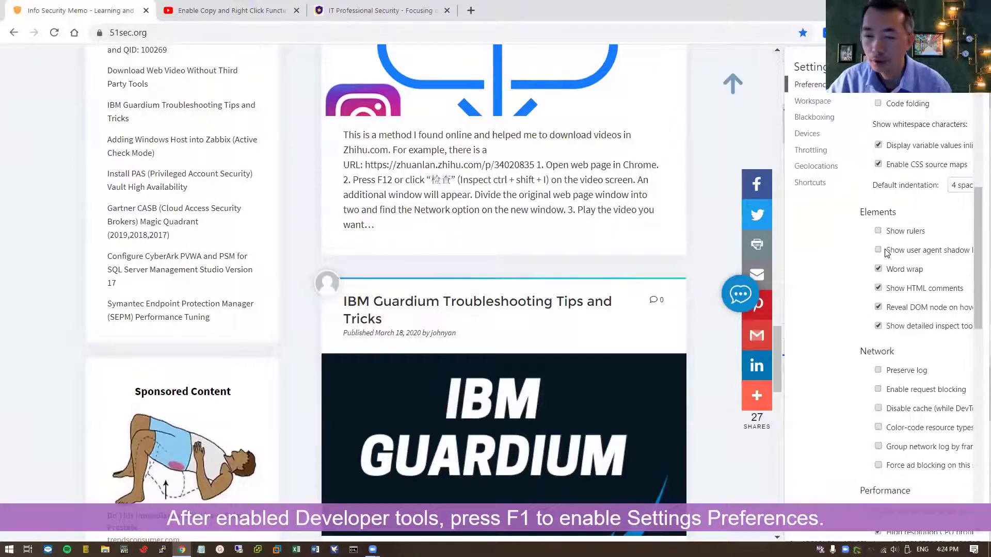
{"action": "scroll", "coordinate": [885, 253], "scroll_direction": "down", "scroll_amount": 8}
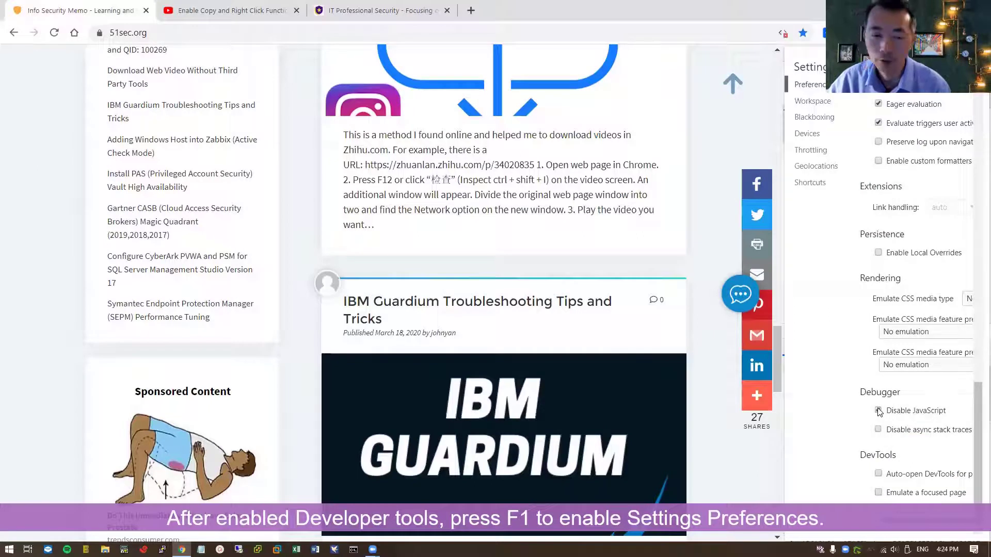
{"action": "left_click", "coordinate": [878, 411]}
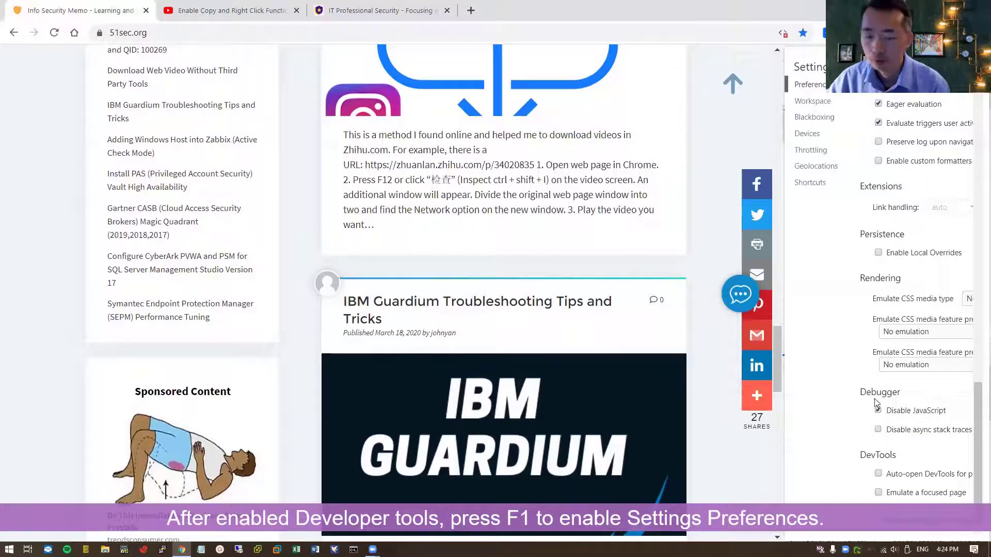
Step: Test right-clicking the post text several times to confirm the menu appears
{"action": "right_click", "coordinate": [597, 203]}
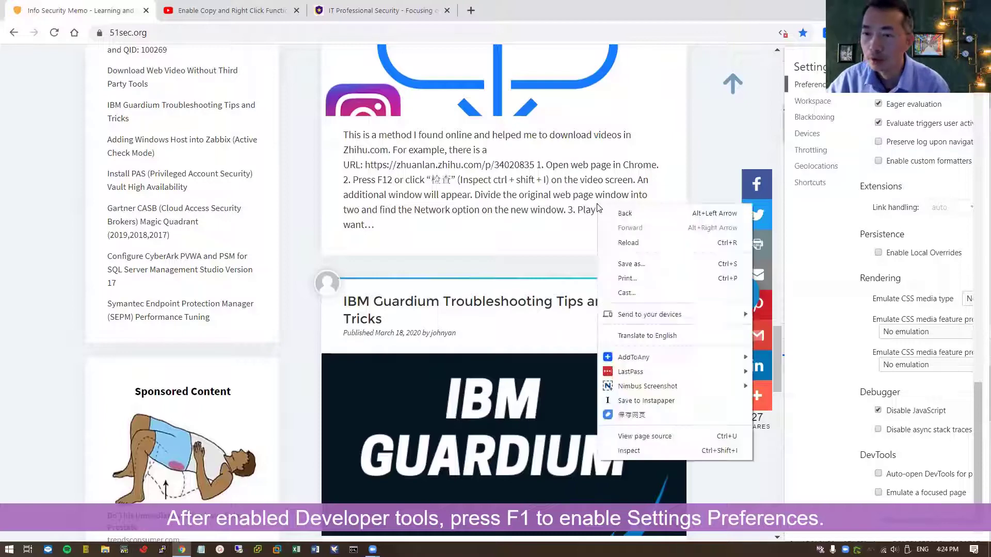
{"action": "key", "text": "Escape"}
{"action": "right_click", "coordinate": [531, 164]}
{"action": "left_click", "coordinate": [452, 175]}
{"action": "right_click", "coordinate": [452, 174]}
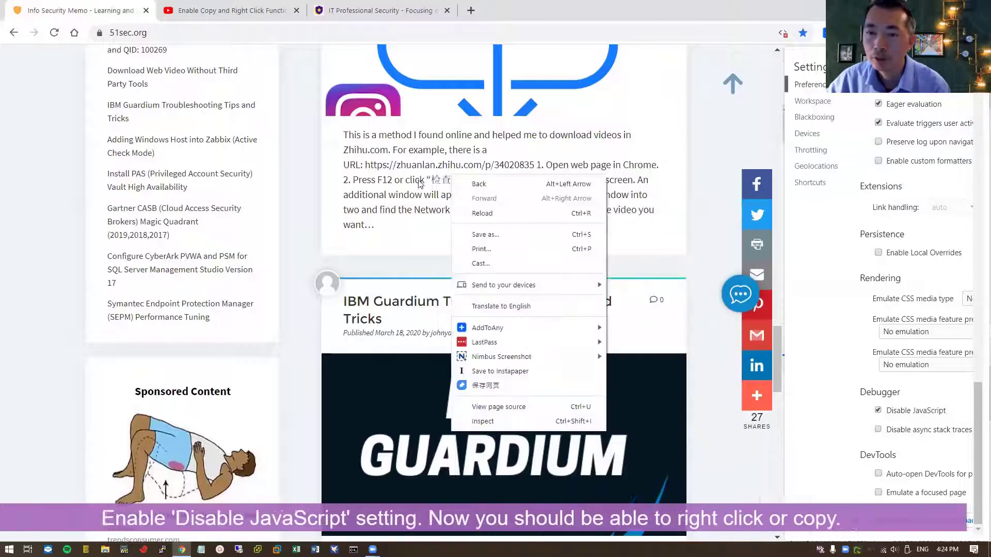
{"action": "right_click", "coordinate": [410, 179]}
{"action": "right_click", "coordinate": [378, 195]}
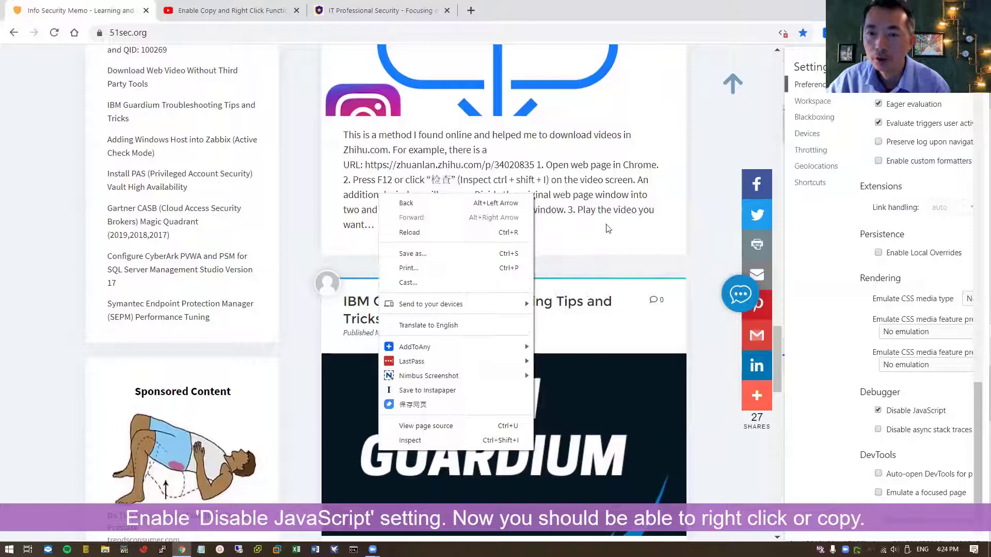
Step: Select part of the Zhihu download instructions and copy it from the right-click menu
{"action": "left_click_drag", "start_coordinate": [576, 165], "coordinate": [530, 190]}
{"action": "right_click", "coordinate": [530, 190]}
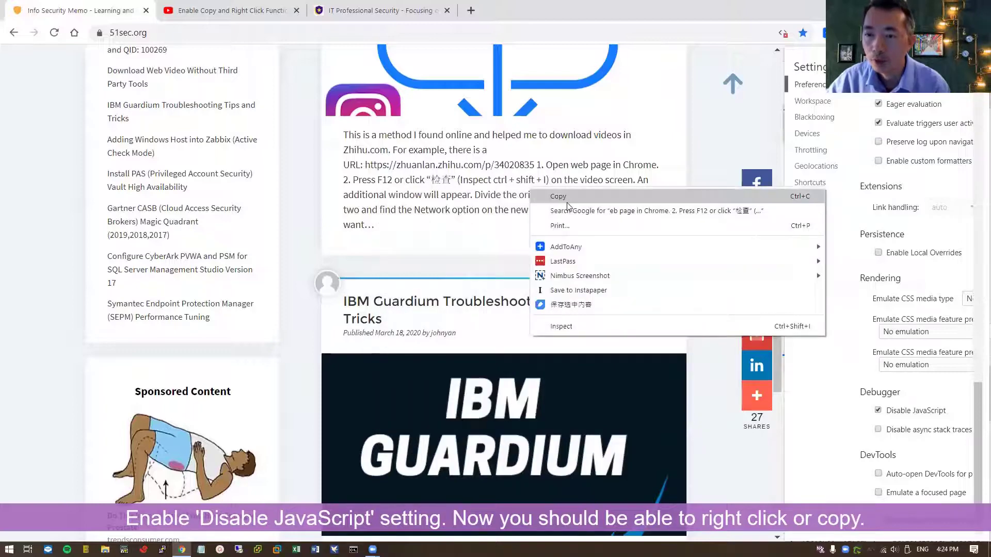
{"action": "left_click", "coordinate": [475, 194]}
{"action": "left_click_drag", "start_coordinate": [403, 232], "coordinate": [424, 224]}
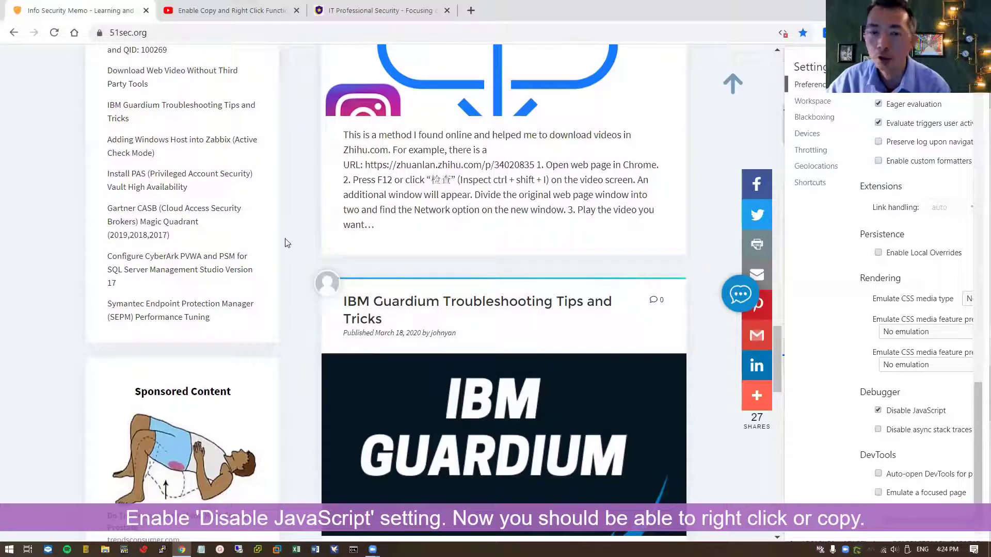
{"action": "right_click", "coordinate": [304, 215]}
{"action": "left_click", "coordinate": [283, 187]}
Step: Open the Adding Windows Host into Zabbix post, then the SIEM category archive
{"action": "left_click", "coordinate": [250, 145]}
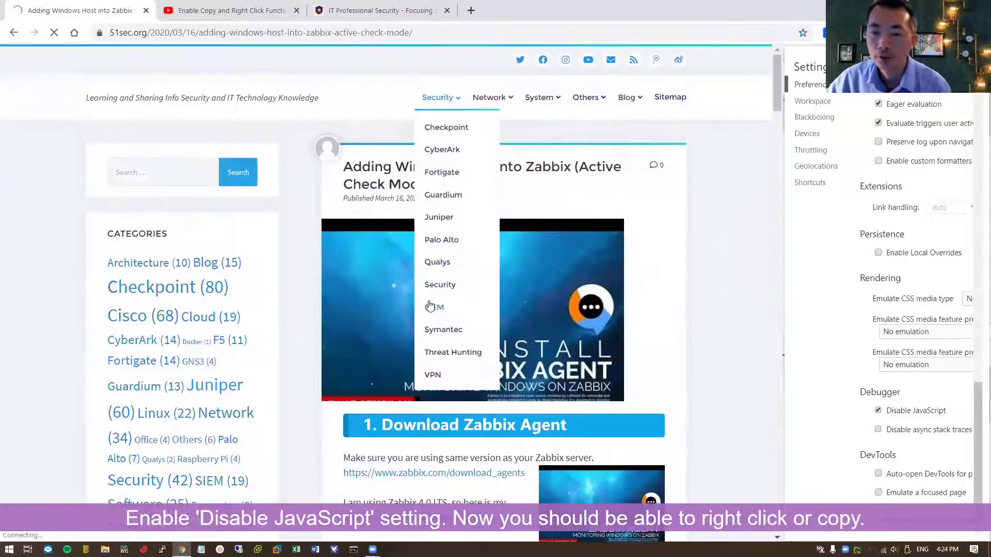
{"action": "left_click", "coordinate": [434, 307]}
{"action": "scroll", "coordinate": [449, 320], "scroll_direction": "down", "scroll_amount": 4}
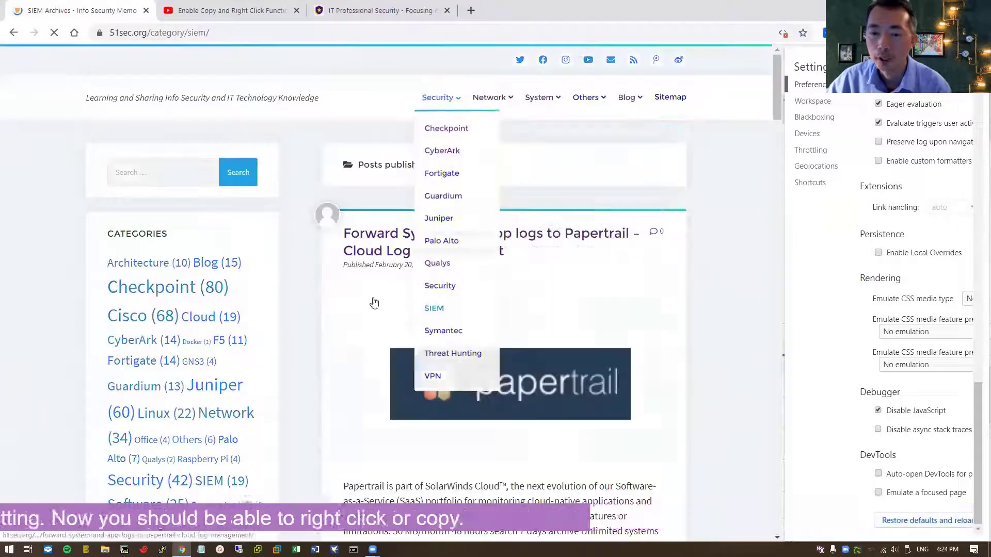
{"action": "scroll", "coordinate": [395, 284], "scroll_direction": "down", "scroll_amount": 5}
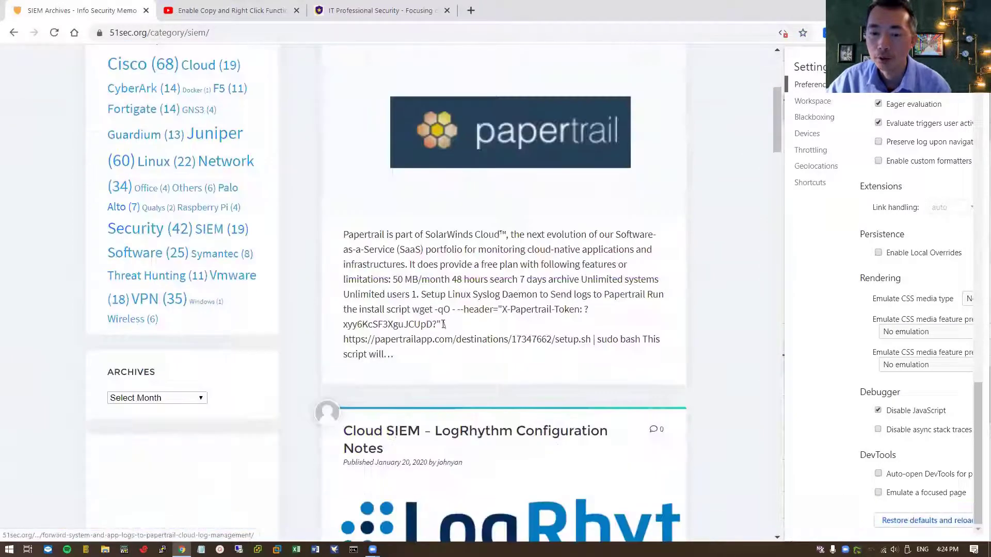
Step: Right-click the Papertrail paragraph and inspect its element
{"action": "right_click", "coordinate": [399, 270]}
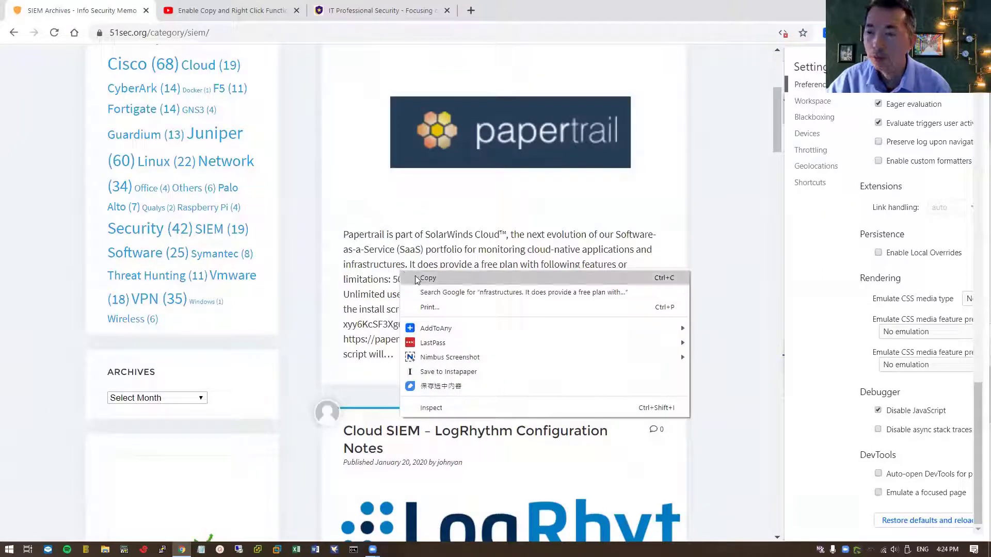
{"action": "left_click", "coordinate": [473, 251]}
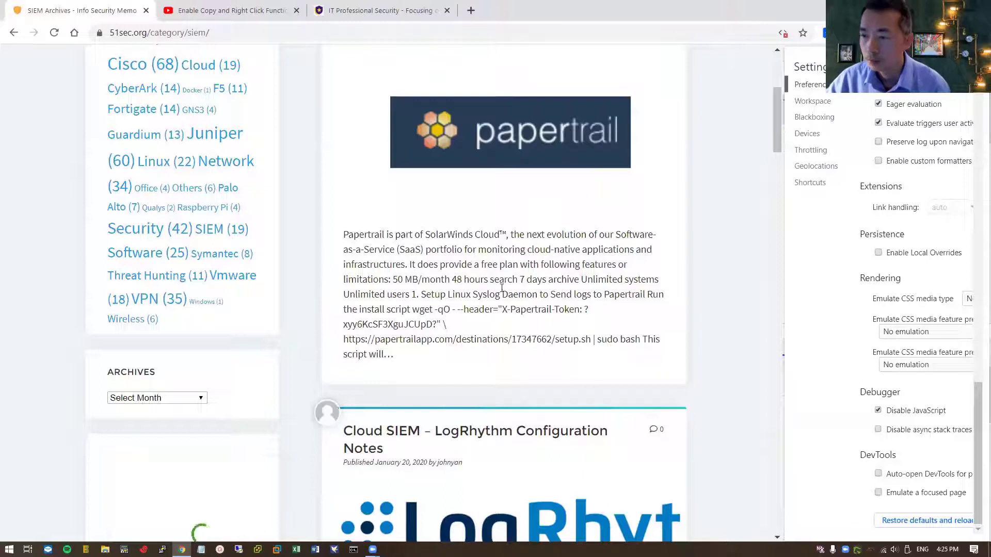
{"action": "right_click", "coordinate": [582, 261]}
{"action": "right_click", "coordinate": [441, 244]}
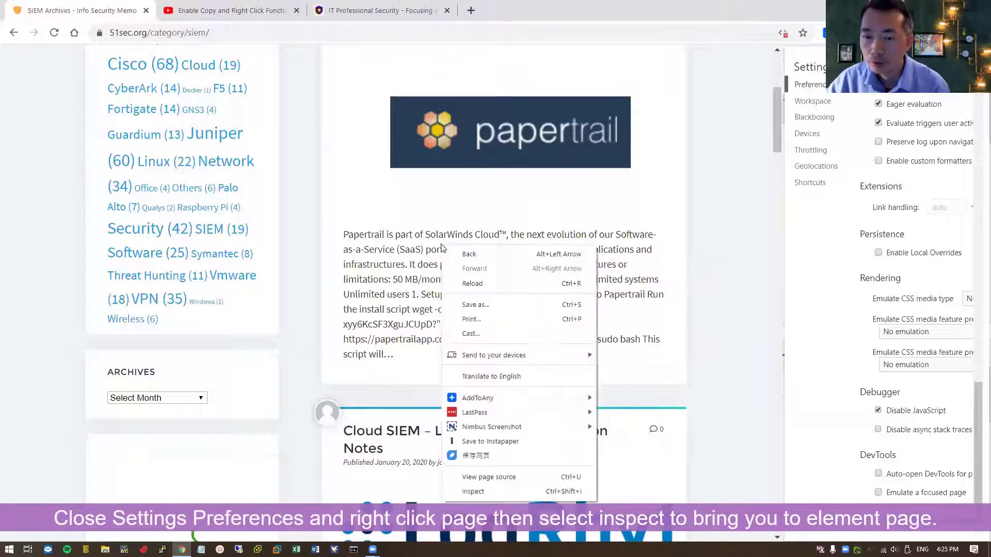
{"action": "left_click", "coordinate": [503, 492]}
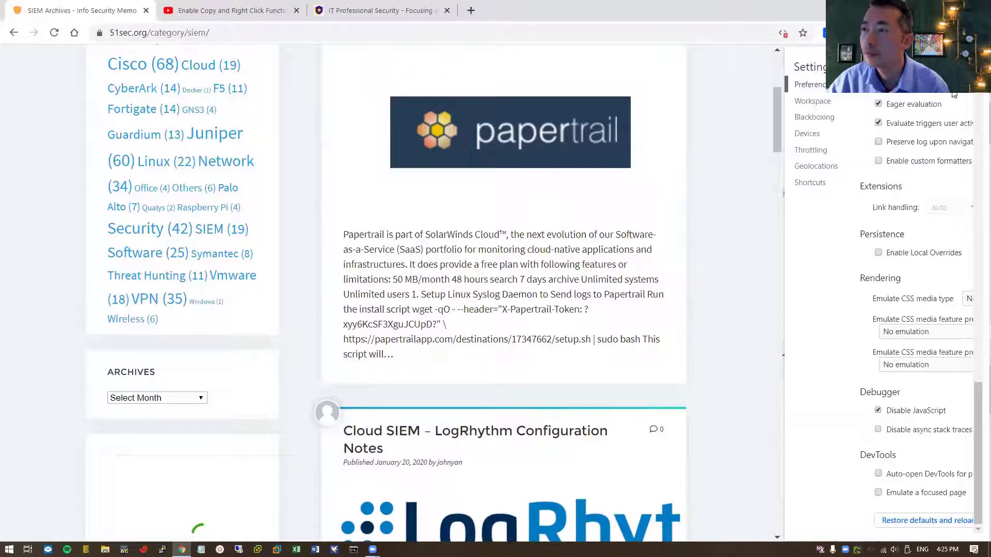
Step: Close DevTools settings, widen the panel, and inspect the Papertrail paragraph in Elements
{"action": "key", "text": "Escape"}
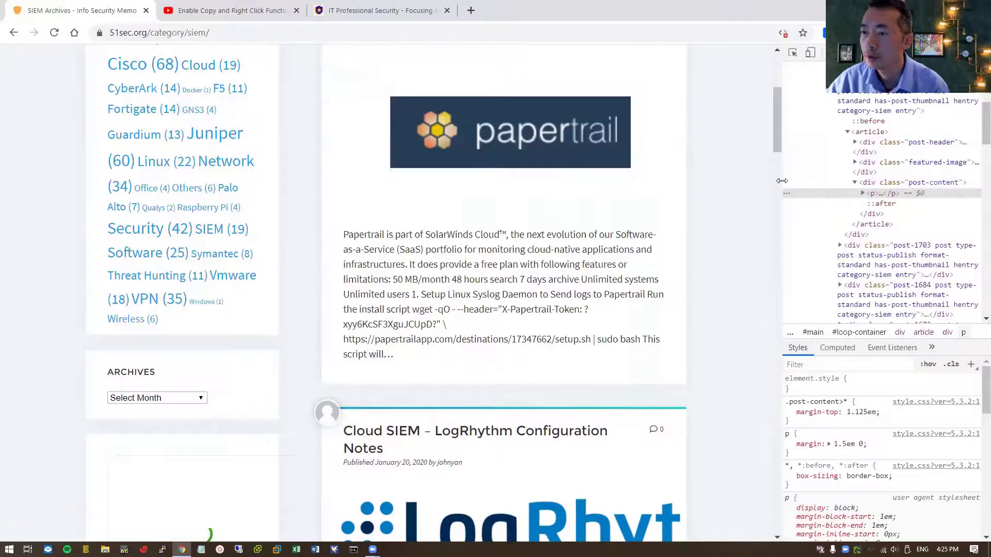
{"action": "left_click_drag", "start_coordinate": [782, 183], "coordinate": [621, 174]}
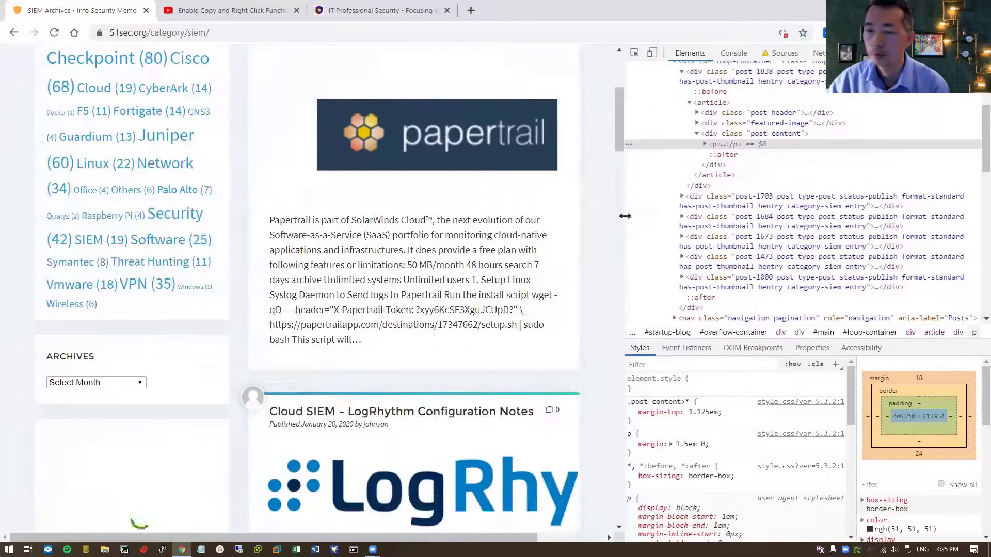
{"action": "right_click", "coordinate": [489, 263]}
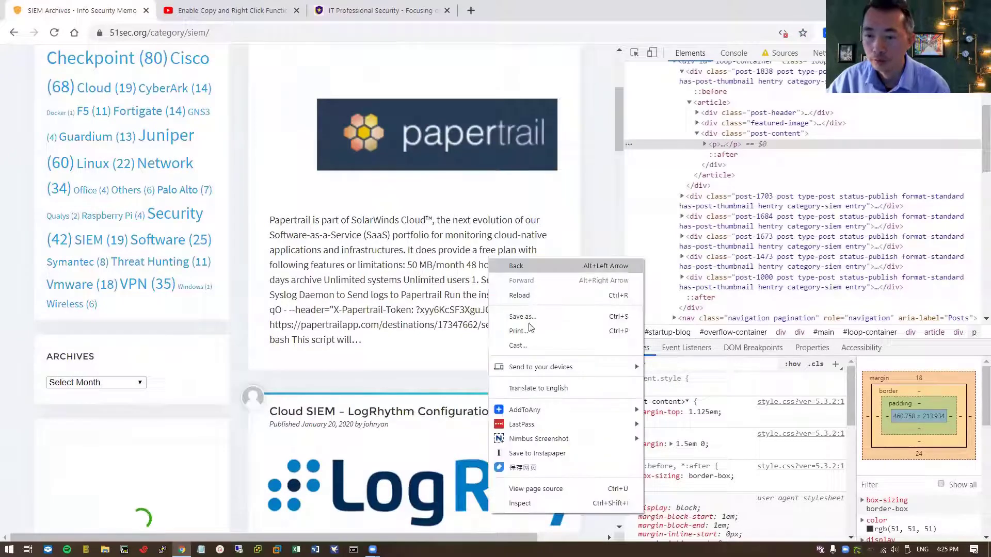
{"action": "left_click", "coordinate": [540, 503]}
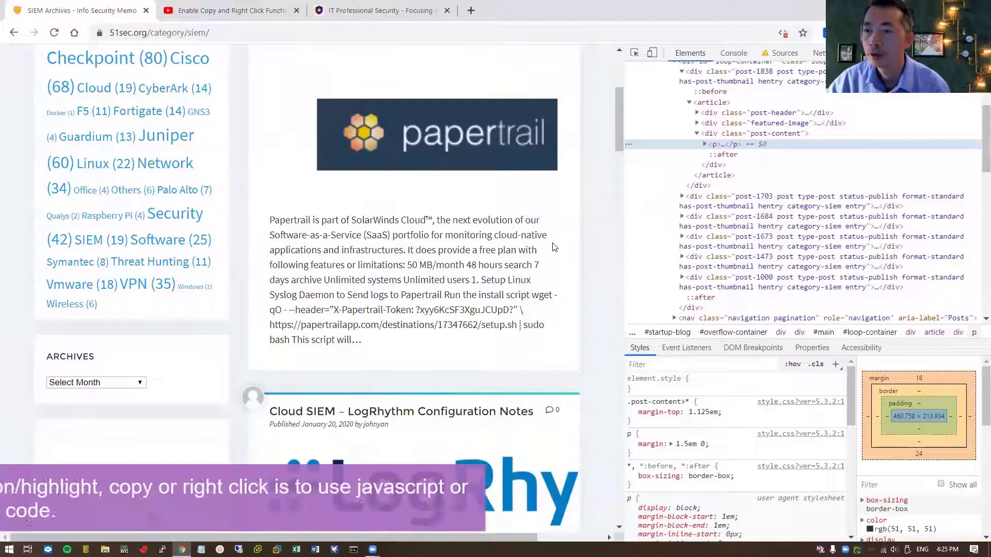
{"action": "scroll", "coordinate": [897, 77], "scroll_direction": "up", "scroll_amount": 3}
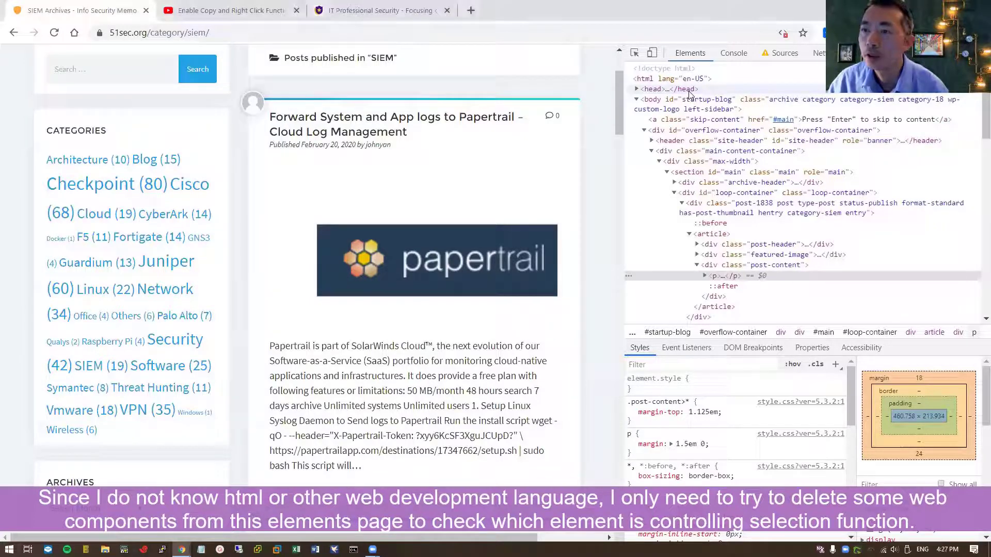
Step: Delete the page's <head> element from the Elements tree
{"action": "left_click", "coordinate": [688, 93]}
{"action": "right_click", "coordinate": [689, 93]}
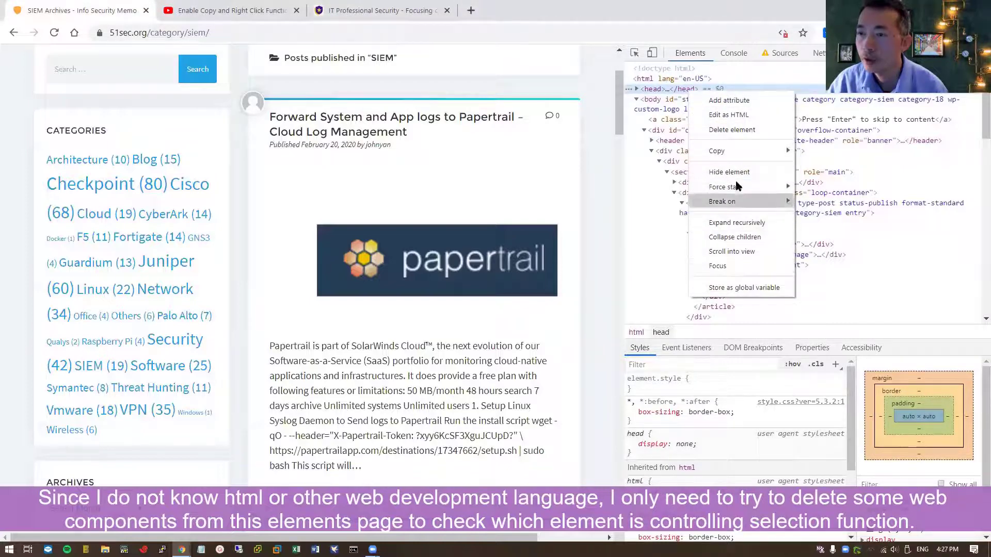
{"action": "left_click", "coordinate": [729, 130]}
{"action": "scroll", "coordinate": [503, 223], "scroll_direction": "down", "scroll_amount": 10}
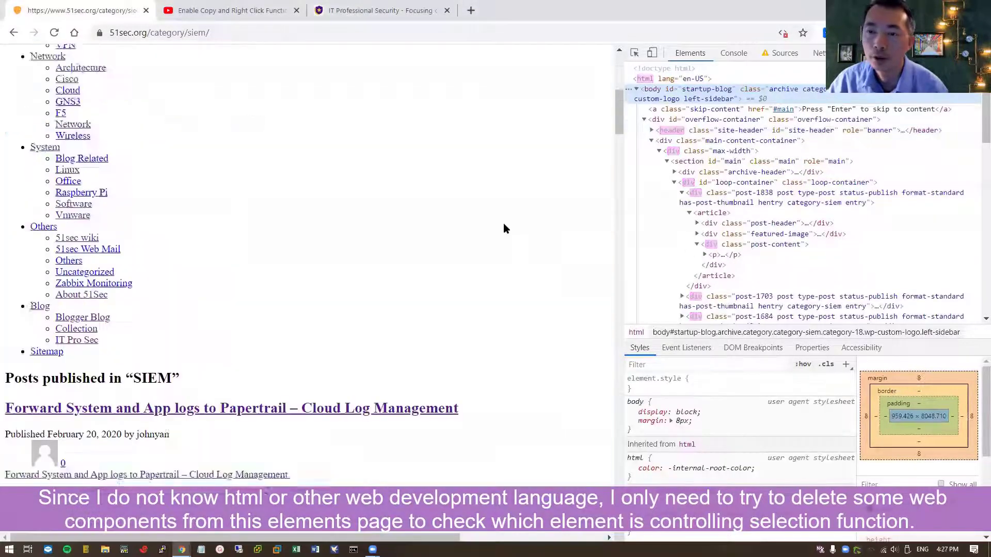
{"action": "scroll", "coordinate": [503, 223], "scroll_direction": "down", "scroll_amount": 15}
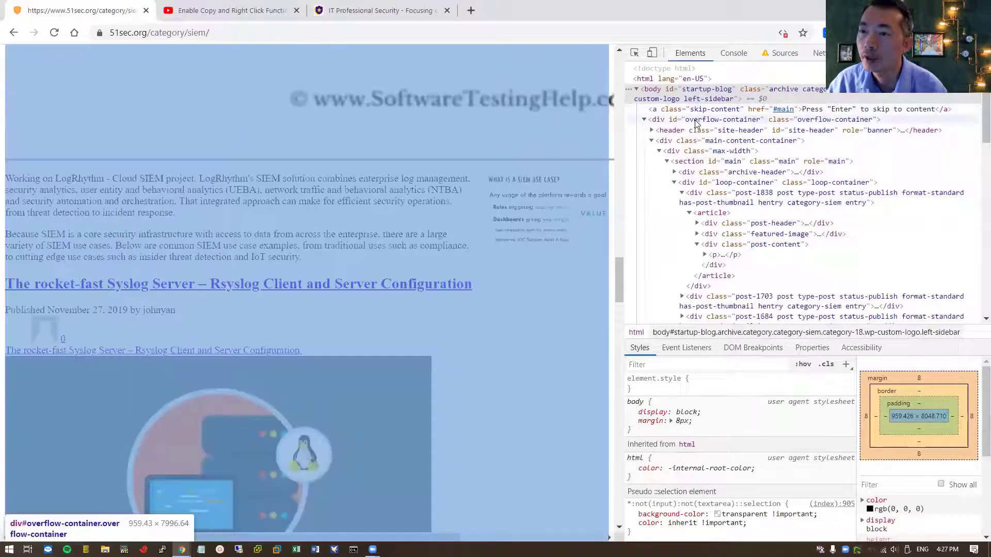
Step: Delete the overflow-container element, then go back to the Zabbix article
{"action": "left_click", "coordinate": [696, 122]}
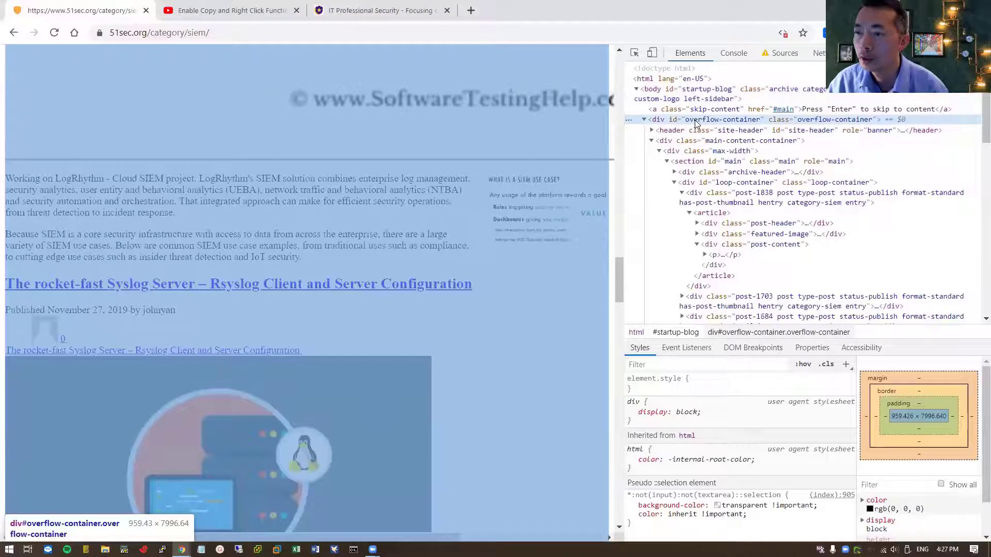
{"action": "key", "text": "Delete"}
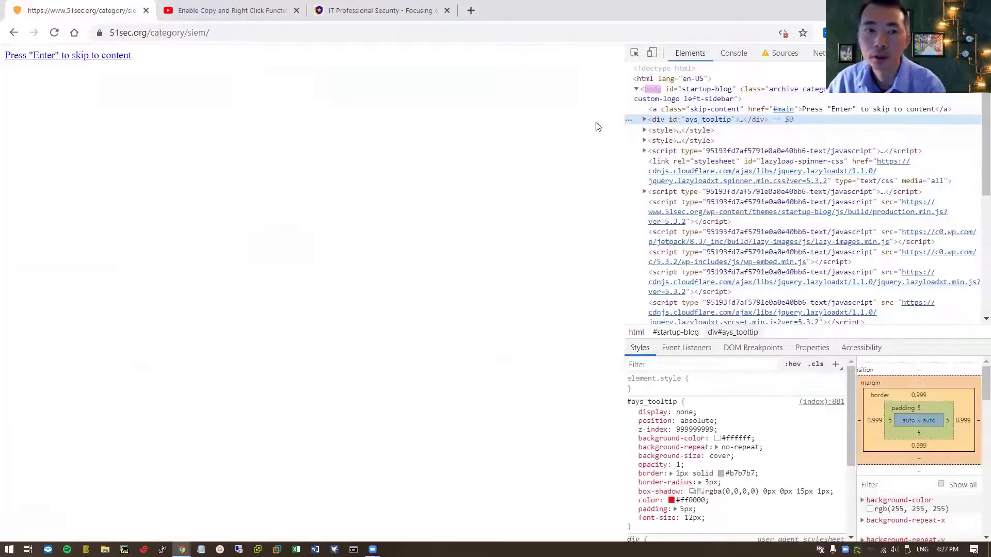
{"action": "left_click", "coordinate": [13, 32]}
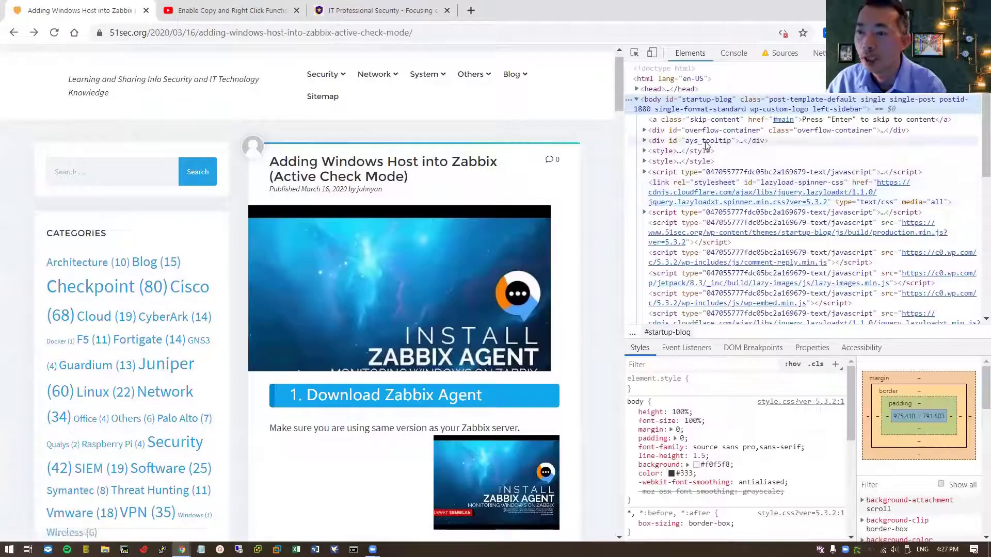
Step: Navigate through history back to the 51sec.org home page
{"action": "key", "text": "alt+Right"}
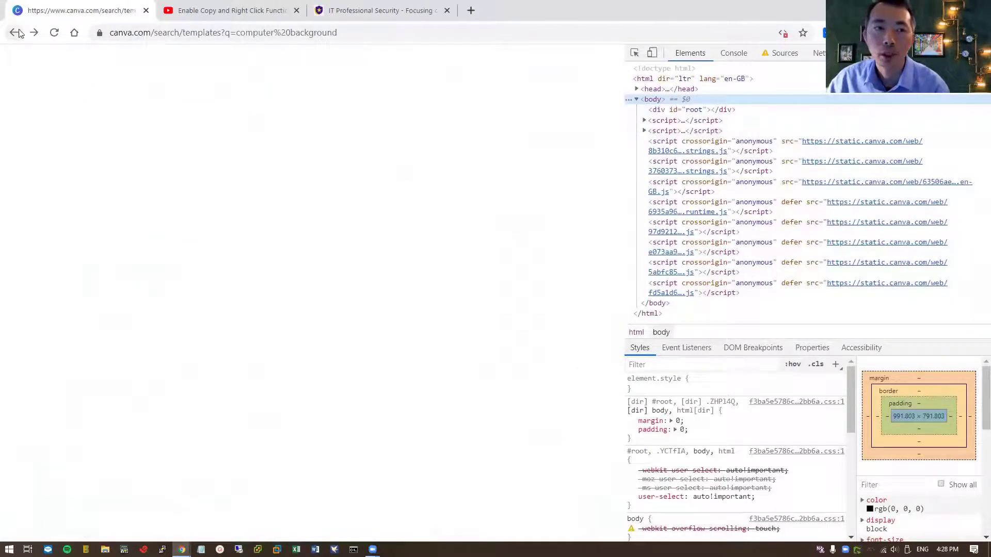
{"action": "left_click", "coordinate": [60, 33]}
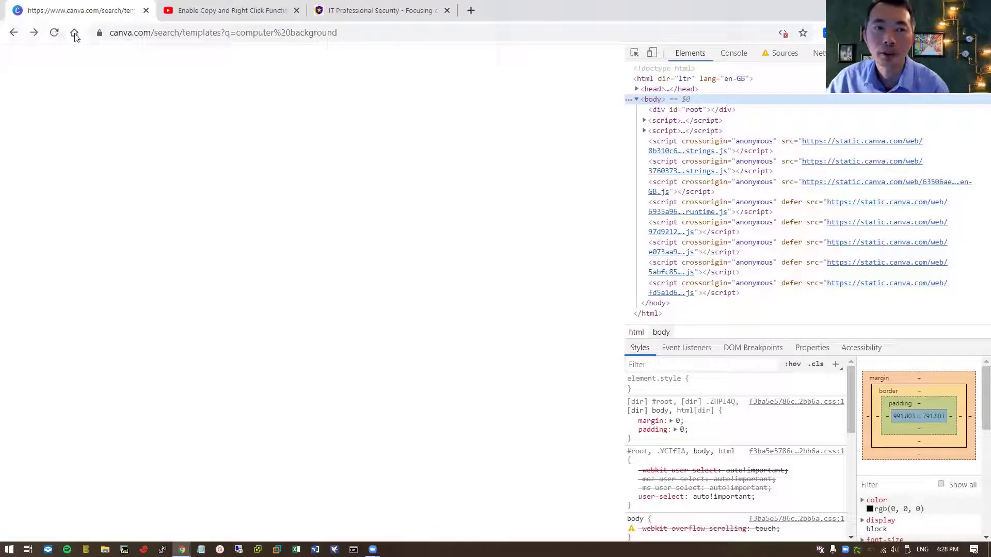
{"action": "left_click", "coordinate": [34, 34]}
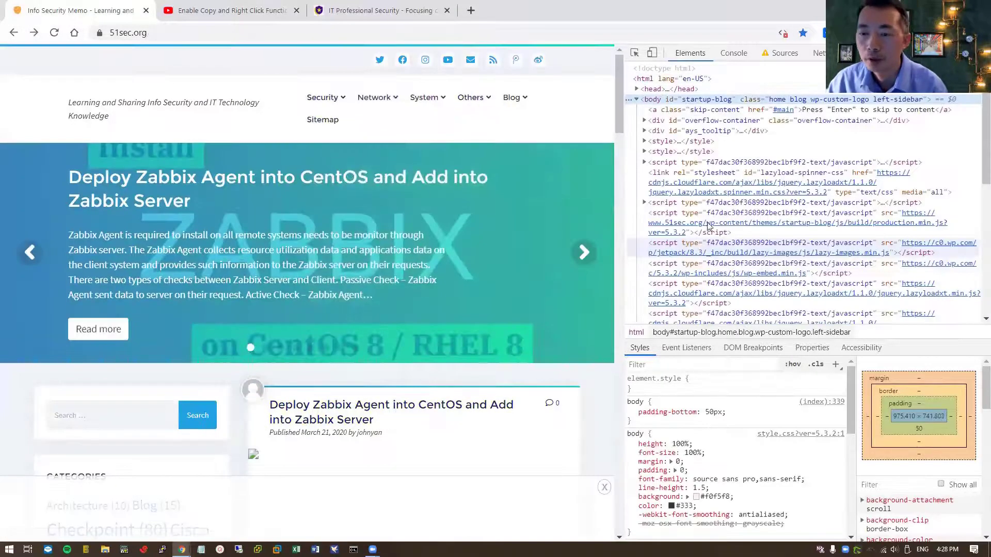
Step: Delete both <style> elements and highlight the Zabbix Agent paragraph and check-type bullets
{"action": "left_click", "coordinate": [725, 143]}
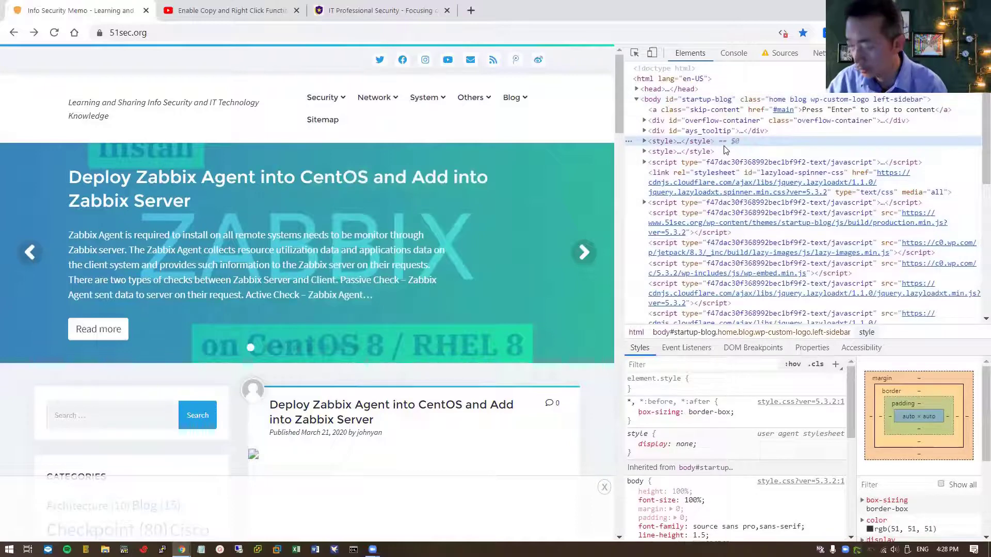
{"action": "key", "text": "Delete"}
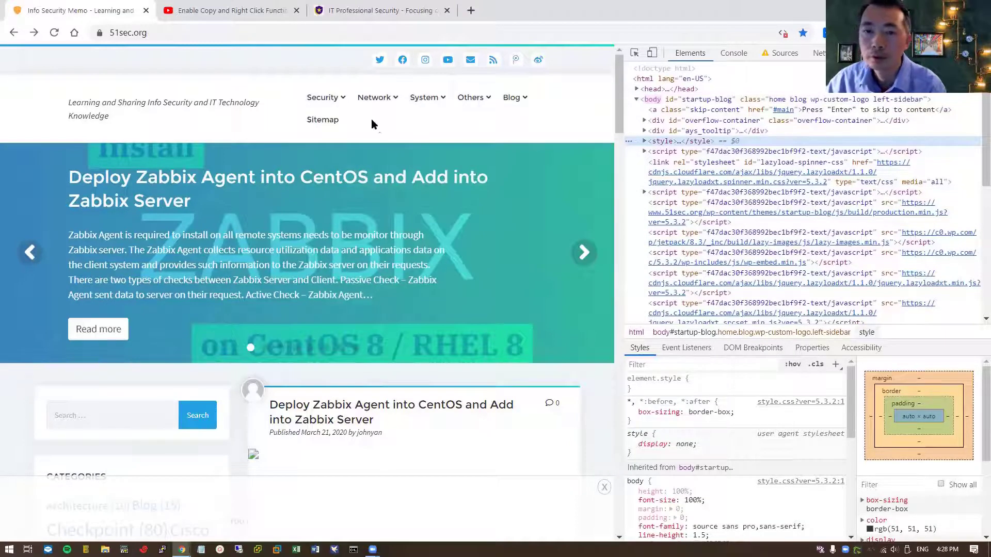
{"action": "mouse_move", "coordinate": [298, 107]}
{"action": "scroll", "coordinate": [444, 200], "scroll_direction": "down", "scroll_amount": 10}
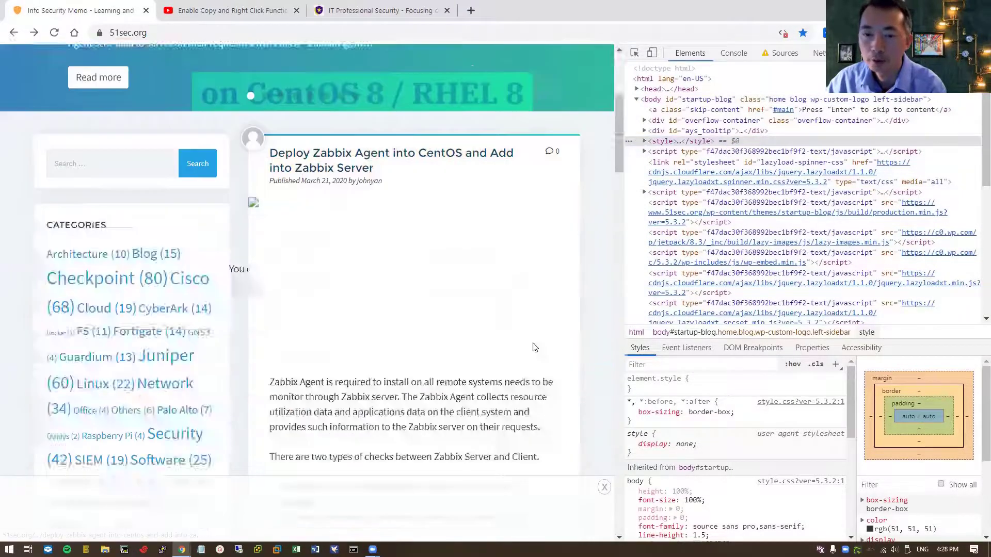
{"action": "key", "text": "Delete"}
{"action": "left_click_drag", "start_coordinate": [444, 205], "coordinate": [404, 205]}
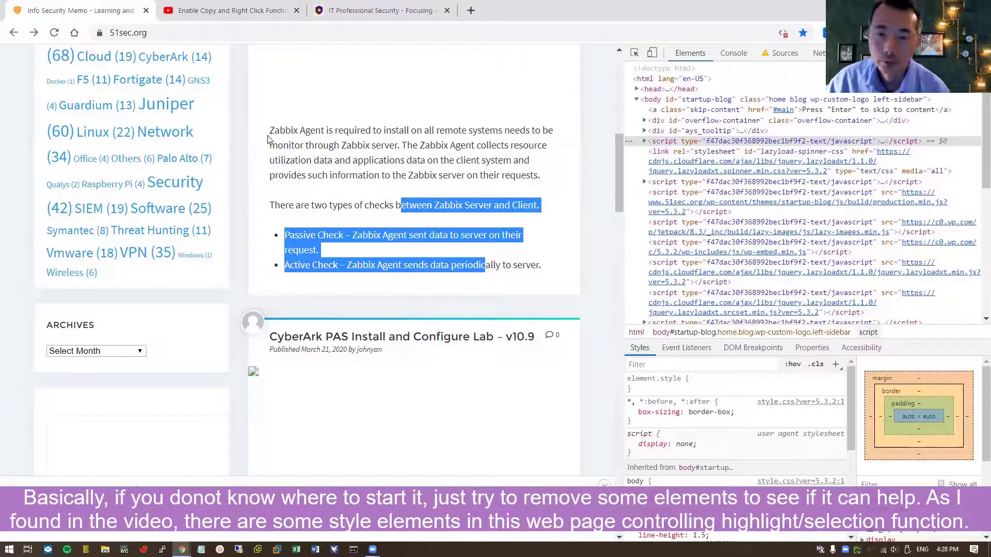
{"action": "left_click_drag", "start_coordinate": [270, 129], "coordinate": [553, 277]}
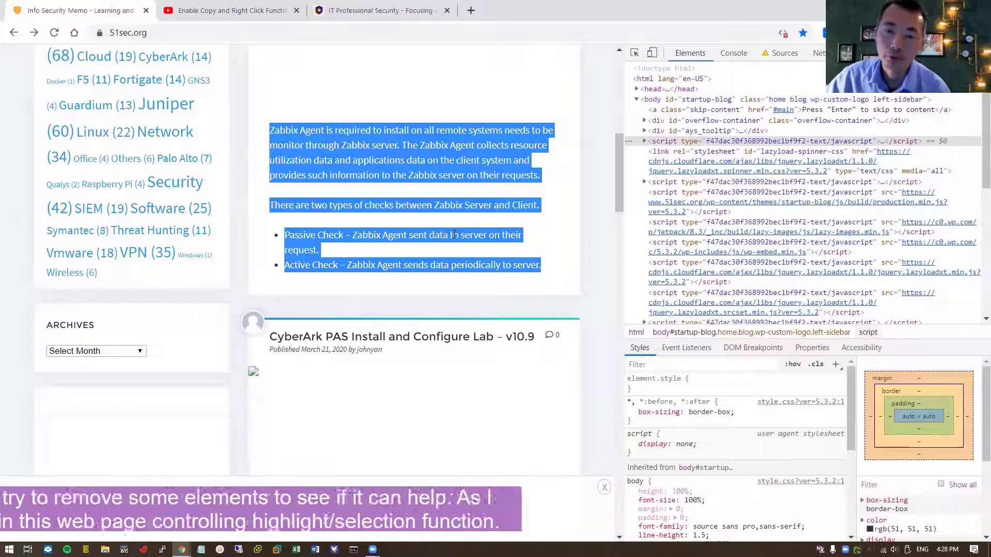
Step: Reload the page and delete the second <style> element holding the ::selection rules
{"action": "left_click", "coordinate": [54, 32]}
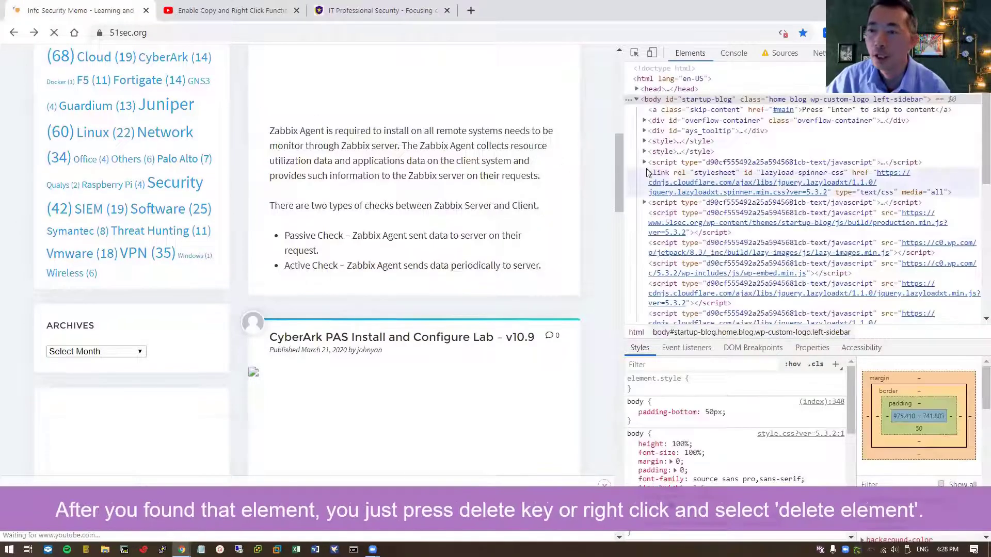
{"action": "left_click", "coordinate": [729, 152]}
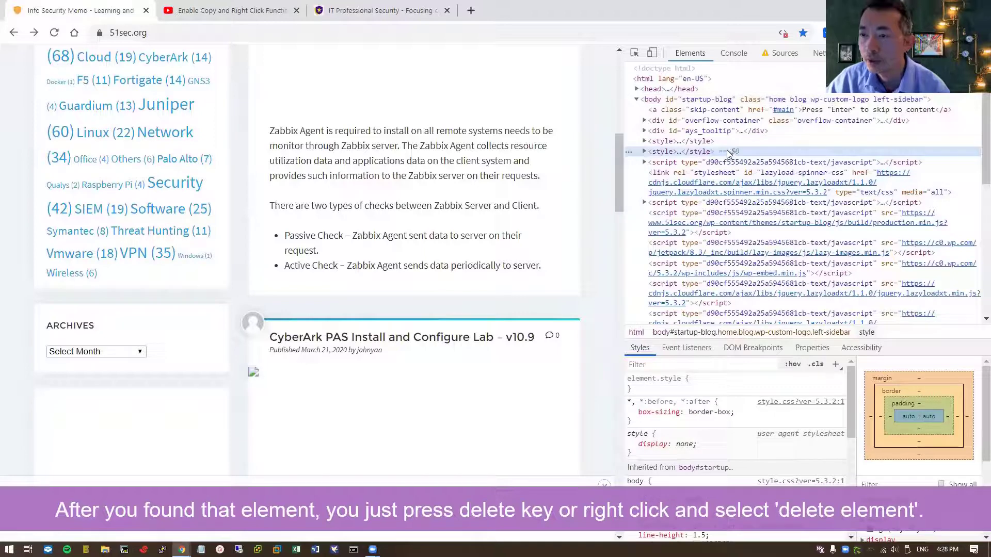
{"action": "left_click", "coordinate": [645, 152]}
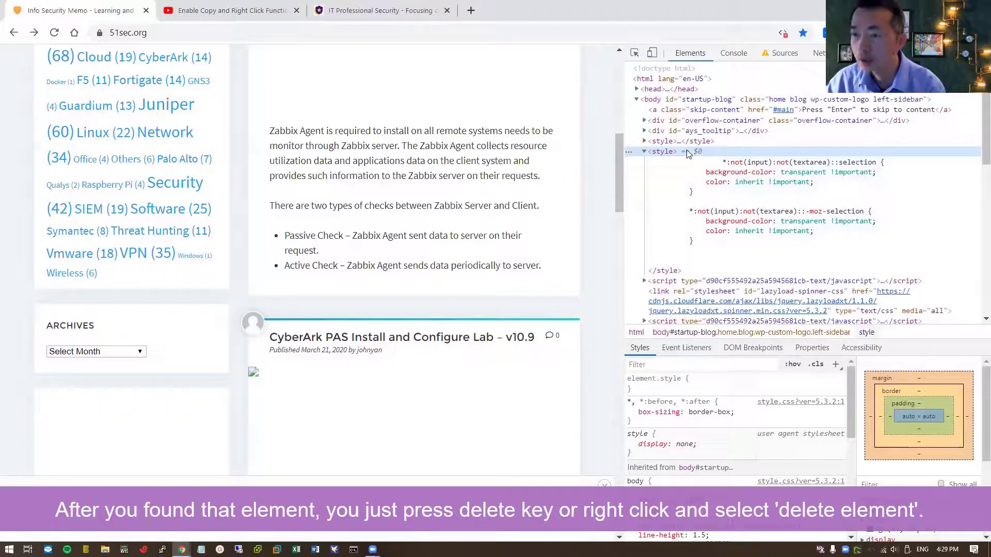
{"action": "key", "text": "Delete"}
Step: Highlight the entire Zabbix Agent post text and copy it
{"action": "left_click_drag", "start_coordinate": [436, 146], "coordinate": [500, 176]}
{"action": "left_click_drag", "start_coordinate": [547, 267], "coordinate": [272, 131]}
{"action": "right_click", "coordinate": [291, 139]}
{"action": "left_click", "coordinate": [312, 146]}
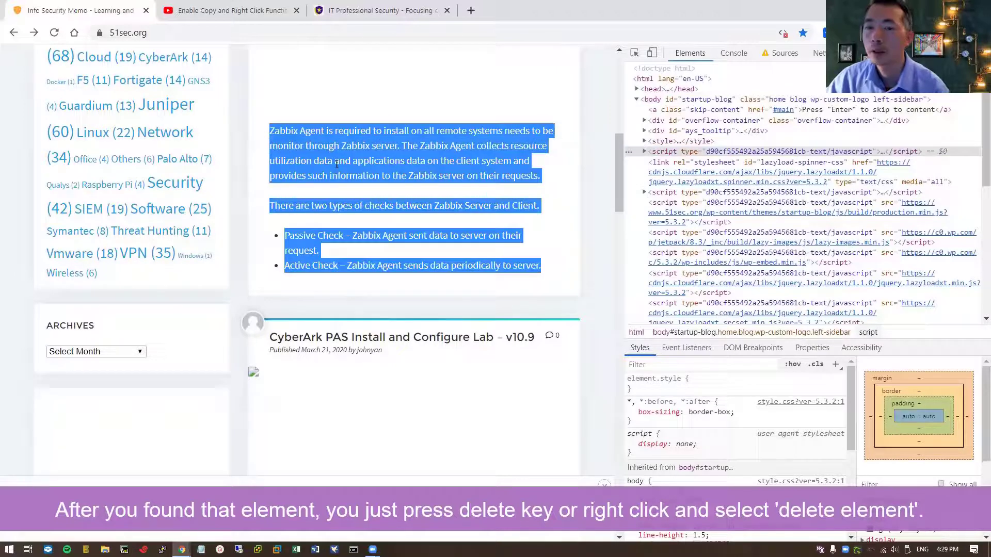